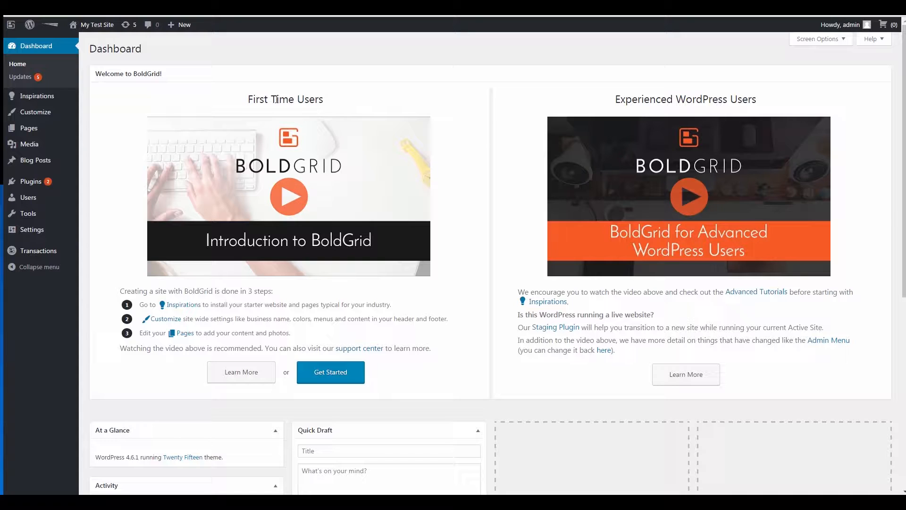
Step: Open Inspirations and browse the designs in the General, Design and Consulting categories before listing all designs again
{"action": "left_click", "coordinate": [49, 95]}
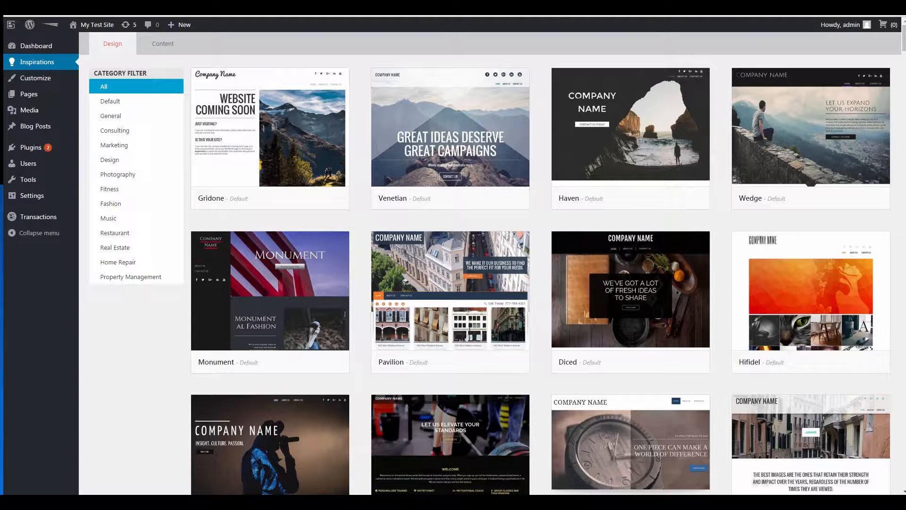
{"action": "left_click", "coordinate": [116, 117]}
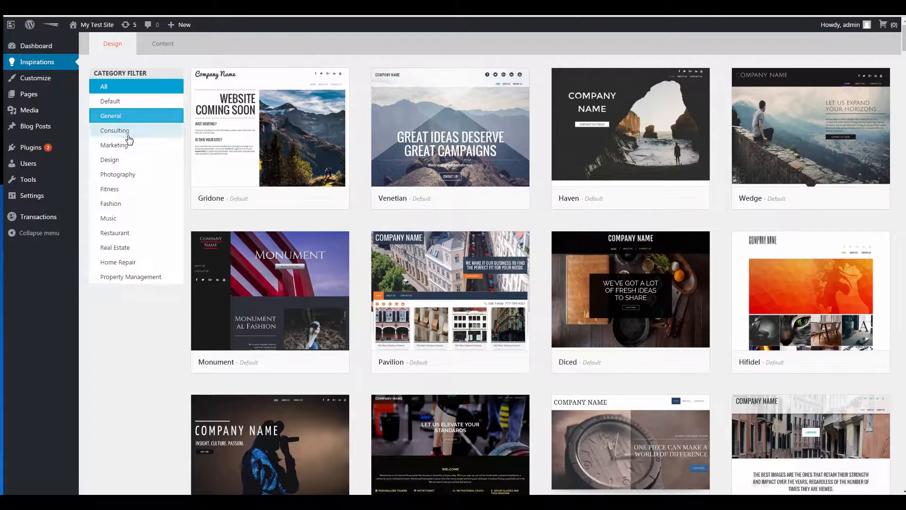
{"action": "left_click", "coordinate": [128, 160]}
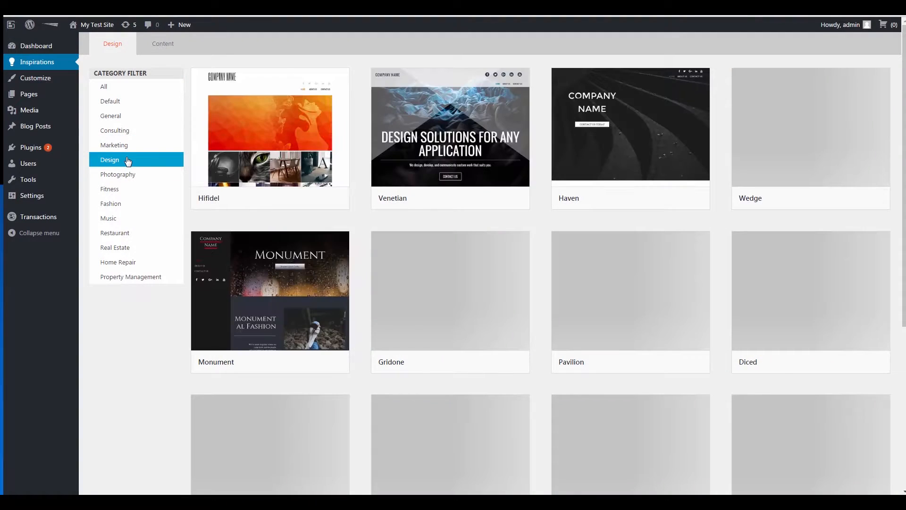
{"action": "left_click", "coordinate": [125, 132]}
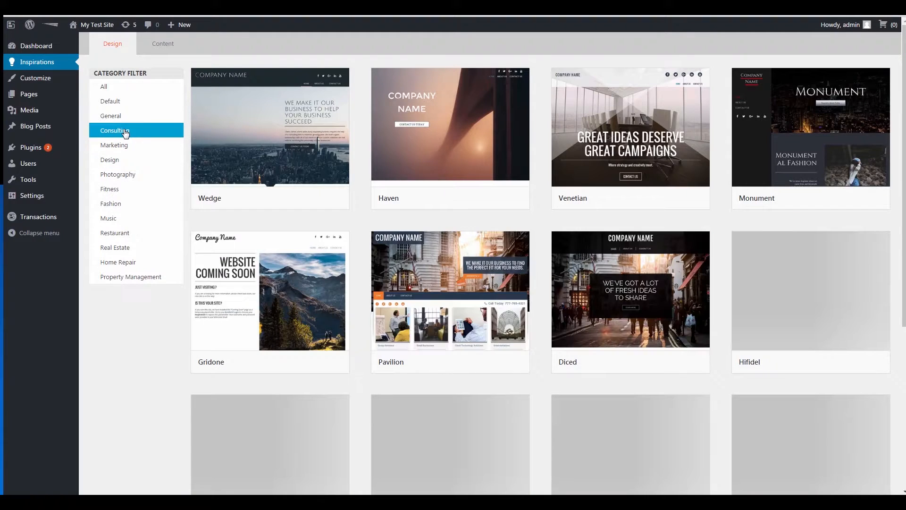
{"action": "left_click", "coordinate": [119, 91]}
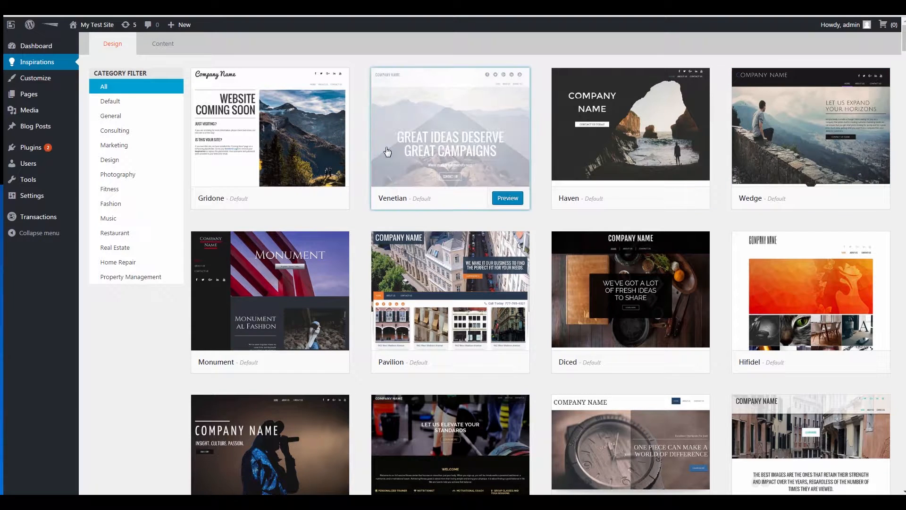
Step: Open the default Wedge design's preview and view its About Us, Contact Us and Home pages
{"action": "mouse_move", "coordinate": [830, 162]}
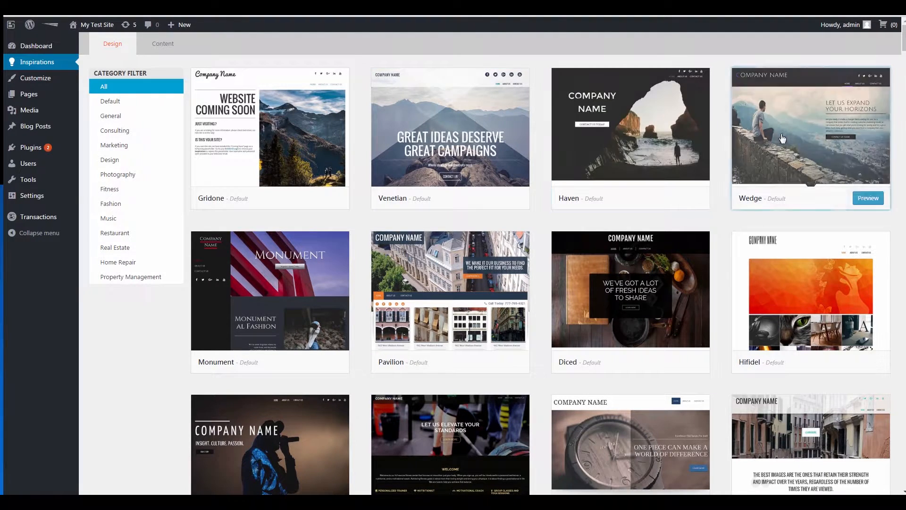
{"action": "left_click", "coordinate": [867, 198]}
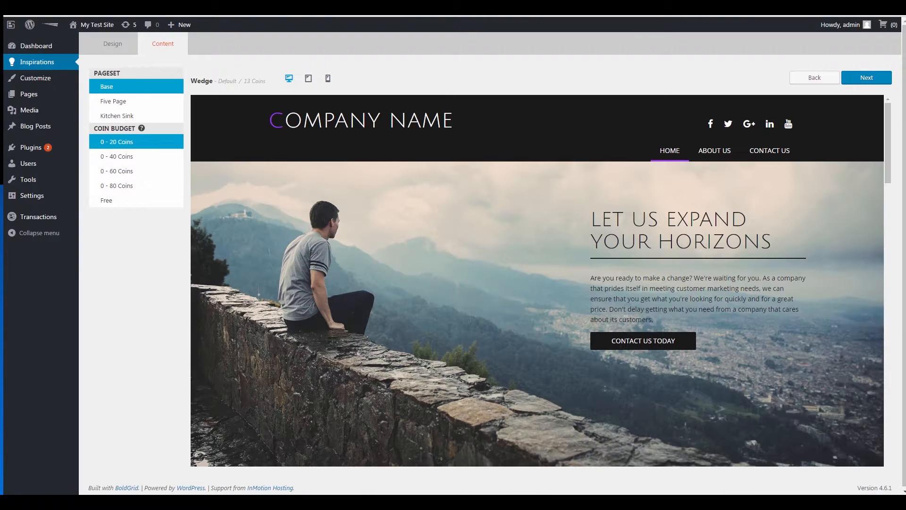
{"action": "left_click", "coordinate": [707, 150]}
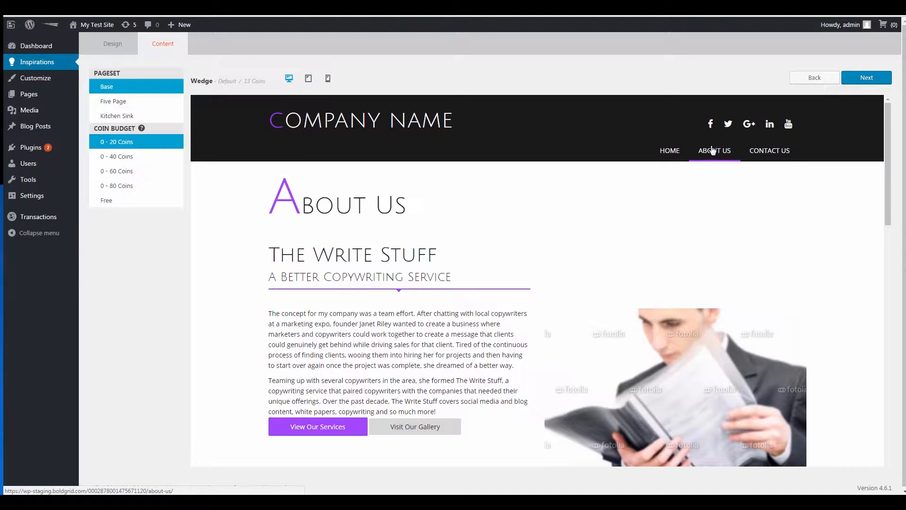
{"action": "left_click", "coordinate": [769, 151]}
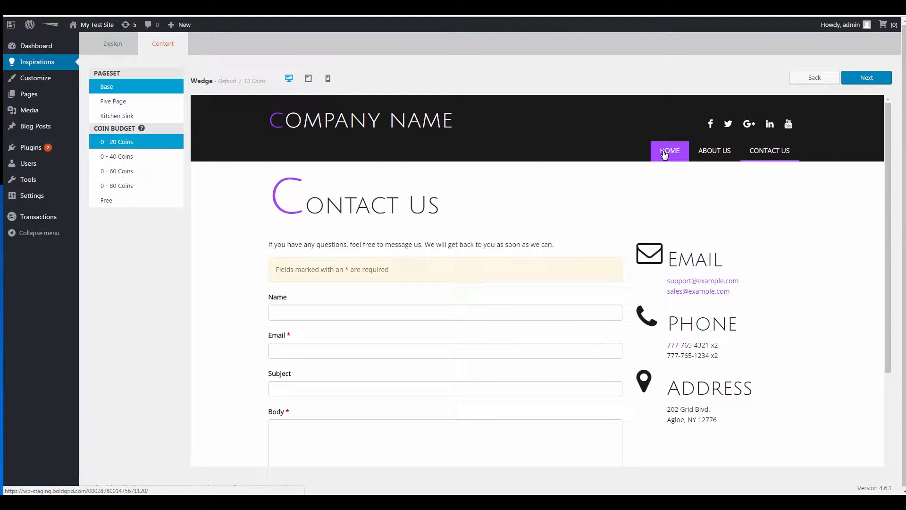
{"action": "left_click", "coordinate": [666, 153]}
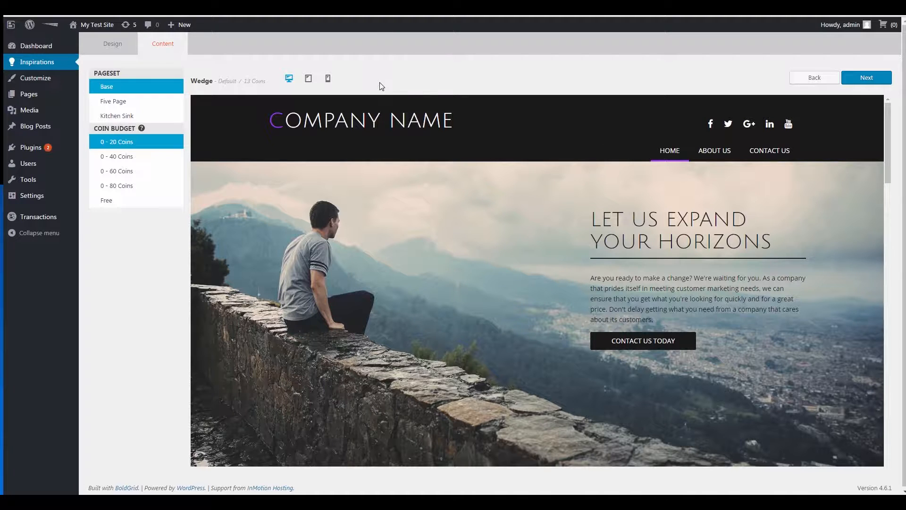
Step: Preview the Wedge design at tablet and phone sizes, then return to the desktop view
{"action": "left_click", "coordinate": [308, 81]}
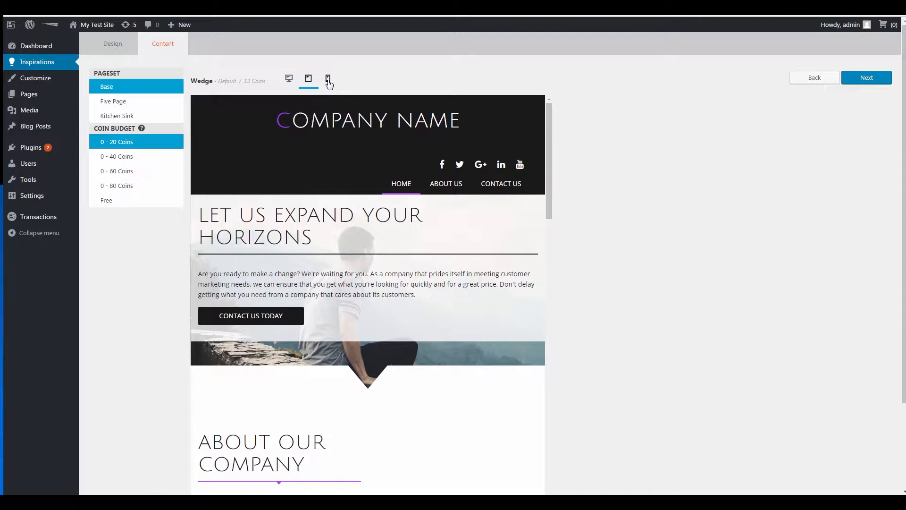
{"action": "left_click", "coordinate": [328, 81]}
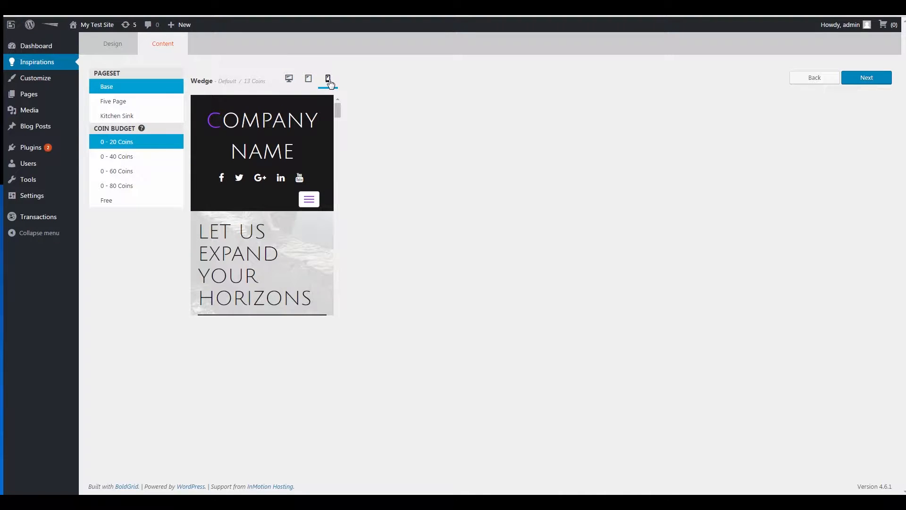
{"action": "left_click", "coordinate": [289, 80]}
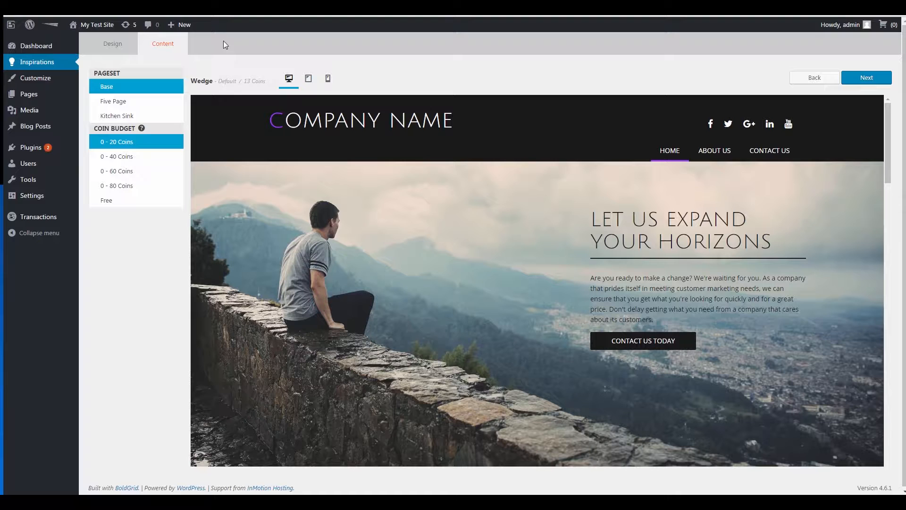
Step: Accept the Wedge design with the Base pageset and 0 - 20 Coins budget, and install the website
{"action": "left_click", "coordinate": [849, 84]}
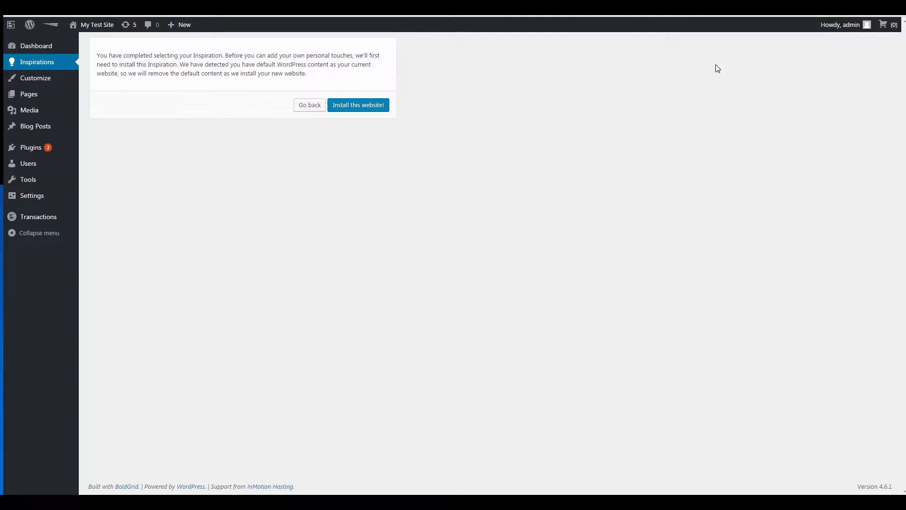
{"action": "left_click", "coordinate": [365, 106]}
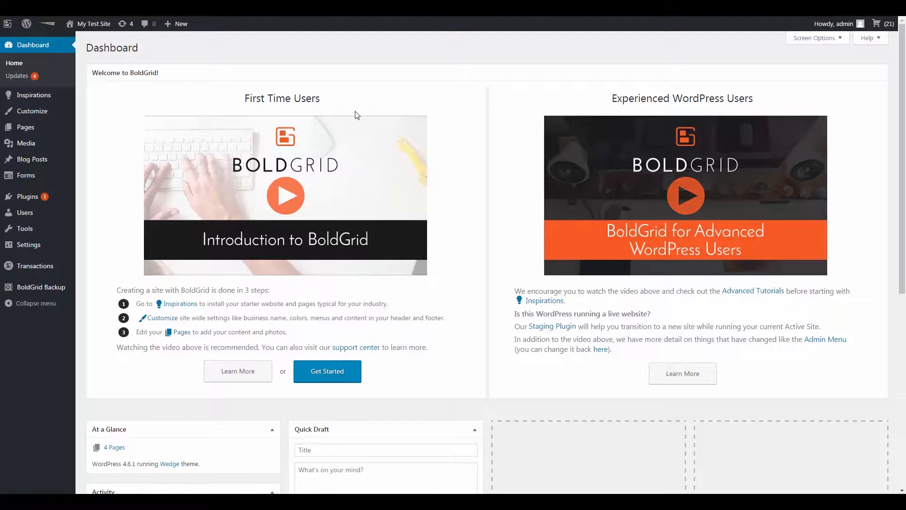
Step: Open the site in the Customizer, view the help overview of its sections and close it
{"action": "left_click", "coordinate": [48, 113]}
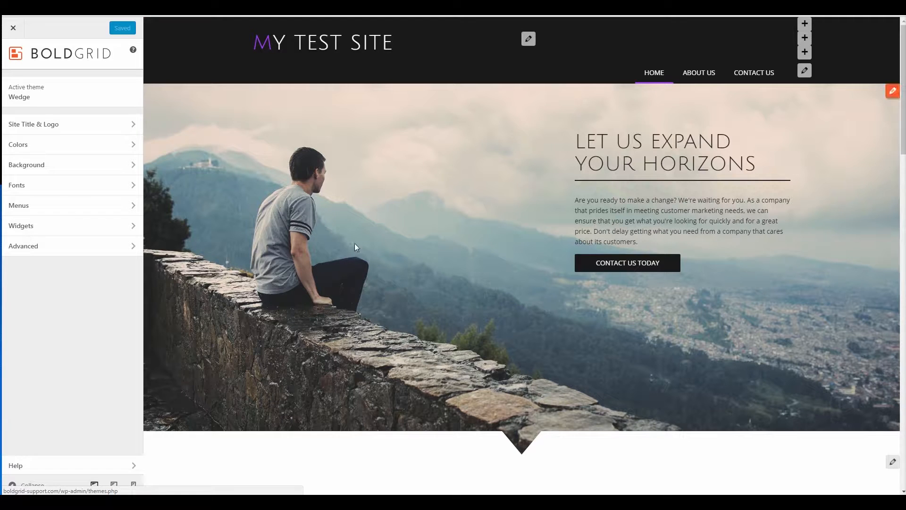
{"action": "left_click", "coordinate": [30, 467]}
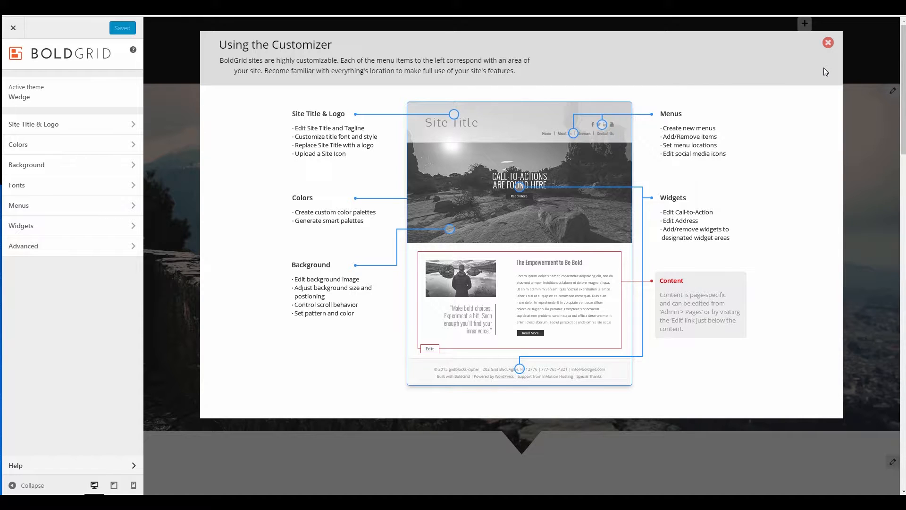
{"action": "left_click", "coordinate": [829, 43]}
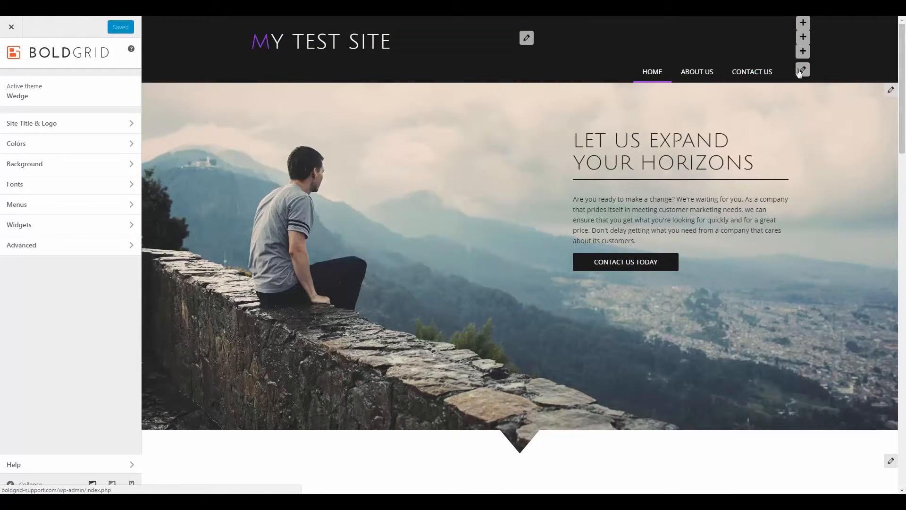
Step: Look through the home page preview and view the primary menu's settings from its edit shortcut in the header
{"action": "scroll", "coordinate": [791, 157], "scroll_direction": "down", "scroll_amount": 15}
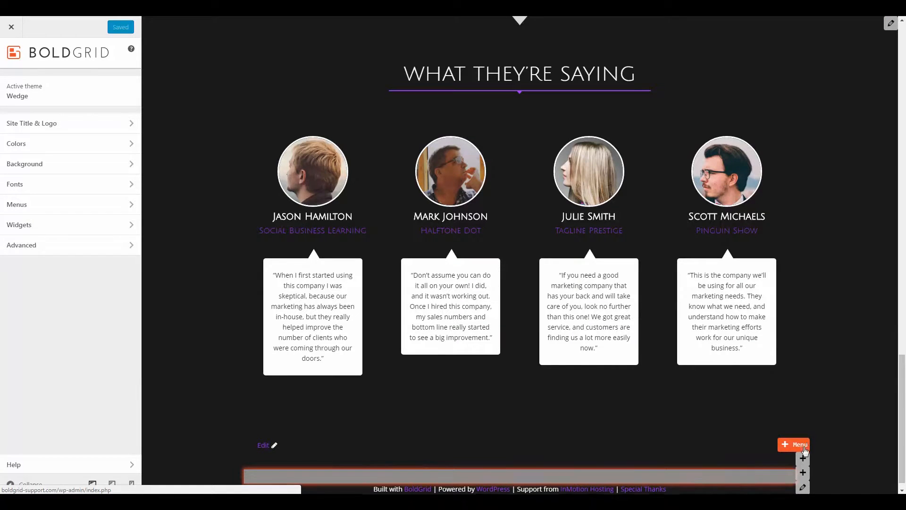
{"action": "scroll", "coordinate": [788, 380], "scroll_direction": "up", "scroll_amount": 20}
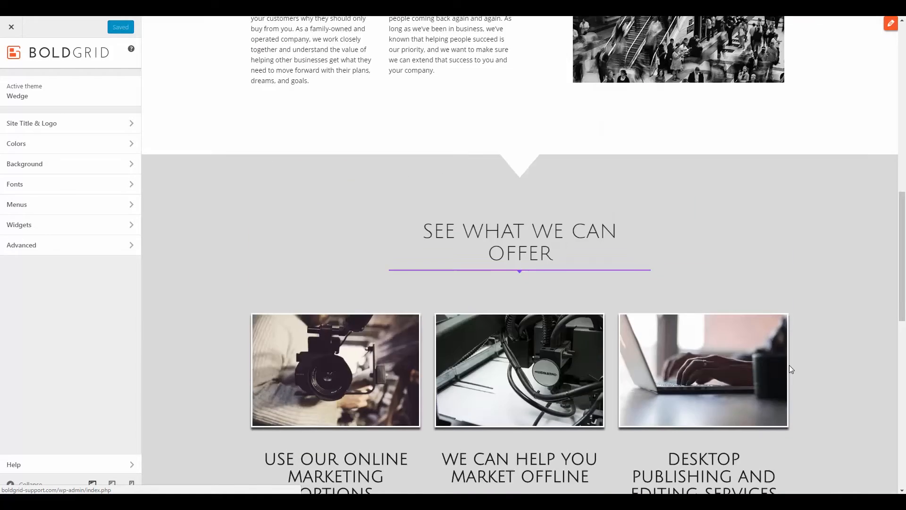
{"action": "scroll", "coordinate": [791, 361], "scroll_direction": "up", "scroll_amount": 1}
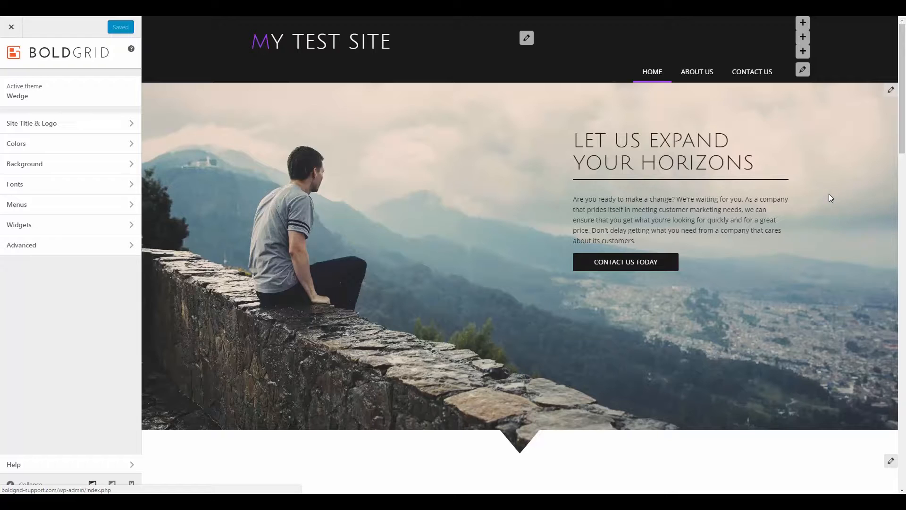
{"action": "left_click", "coordinate": [803, 71]}
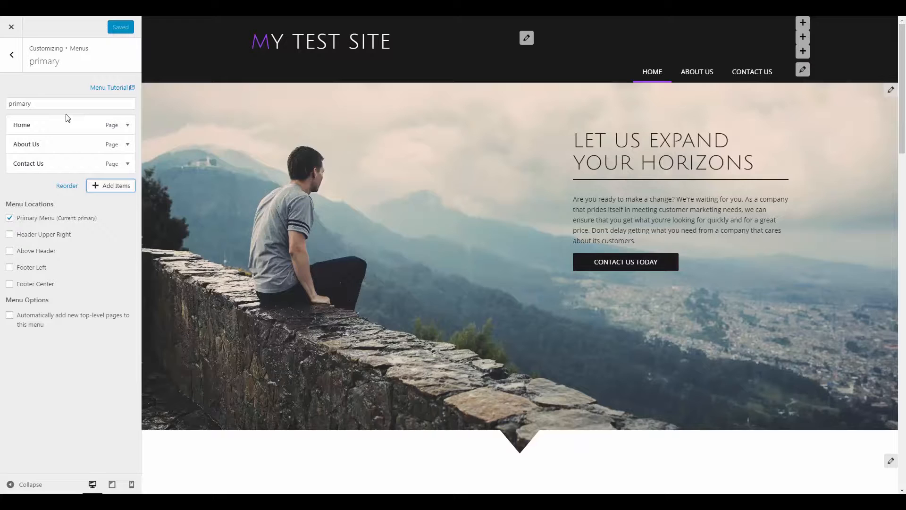
{"action": "left_click", "coordinate": [11, 54]}
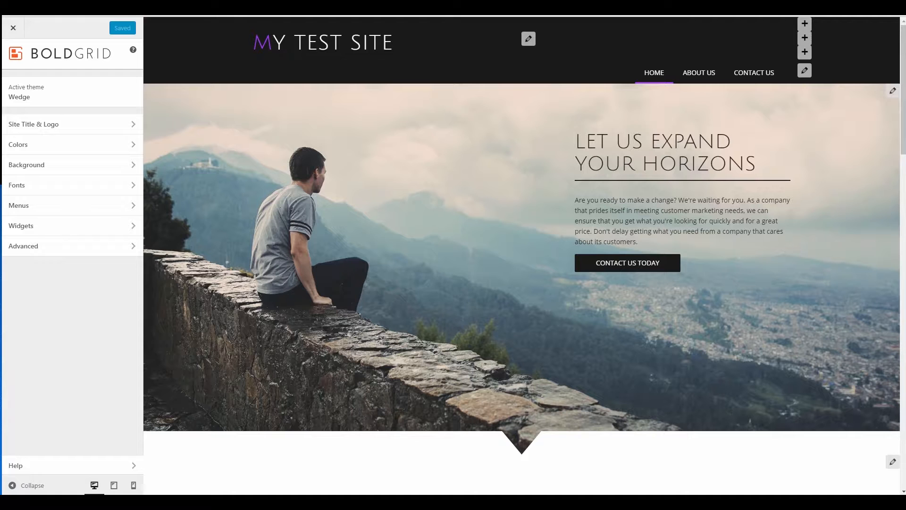
Step: Examine the site title's Custom Font, Position and Custom Shadow options, switching each off again before leaving the Site Title & Logo settings
{"action": "left_click", "coordinate": [83, 126]}
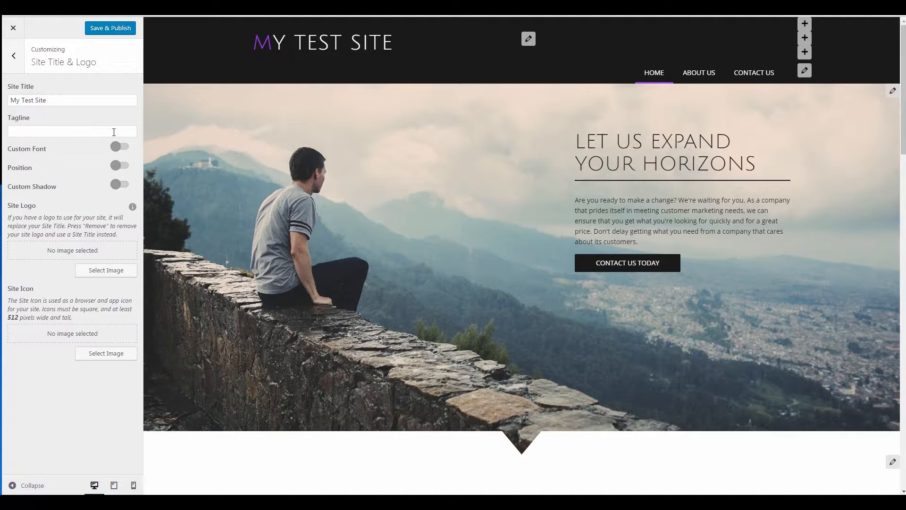
{"action": "left_click", "coordinate": [123, 148]}
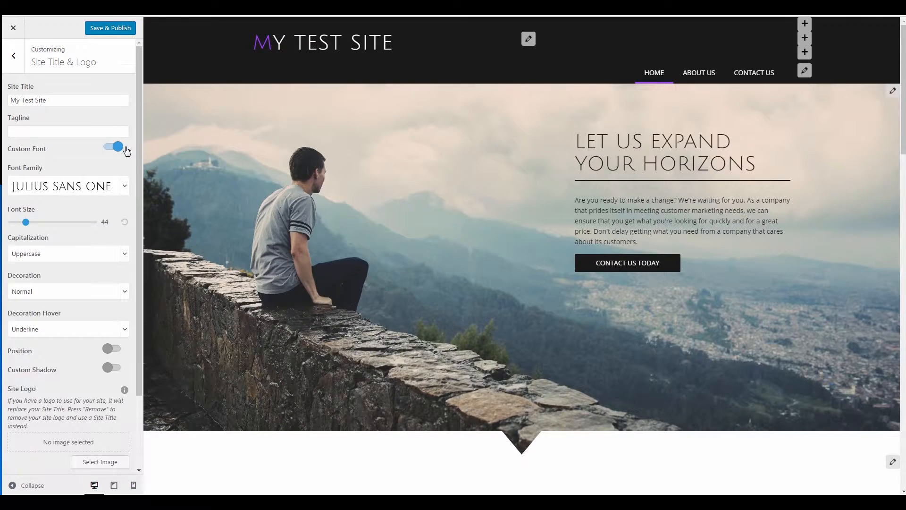
{"action": "left_click", "coordinate": [107, 147]}
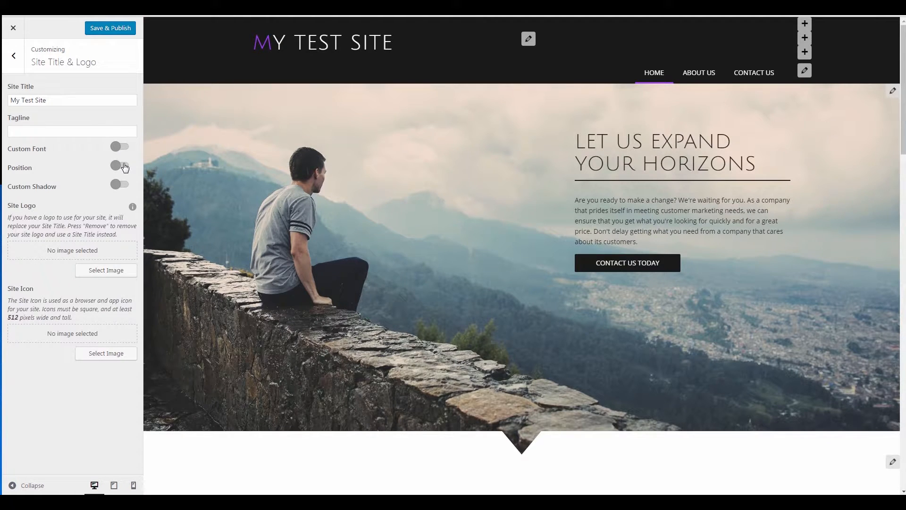
{"action": "left_click", "coordinate": [125, 166]}
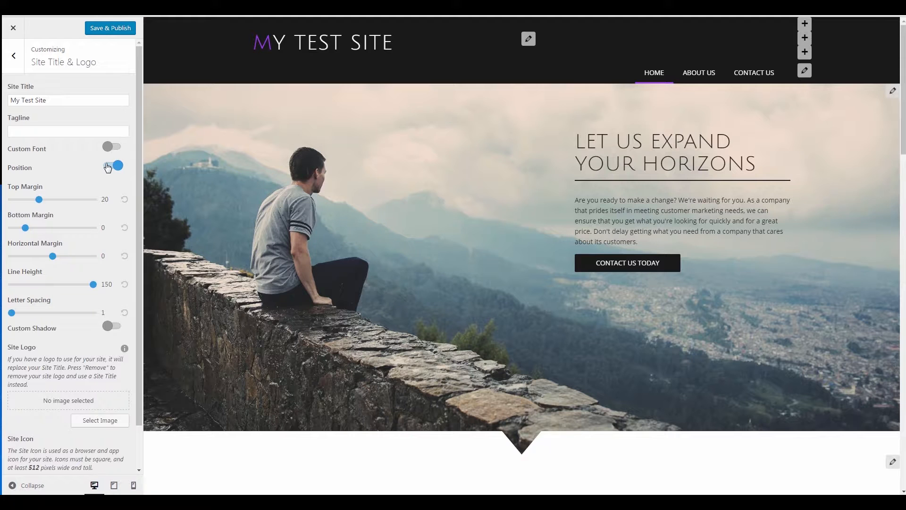
{"action": "left_click", "coordinate": [108, 166]}
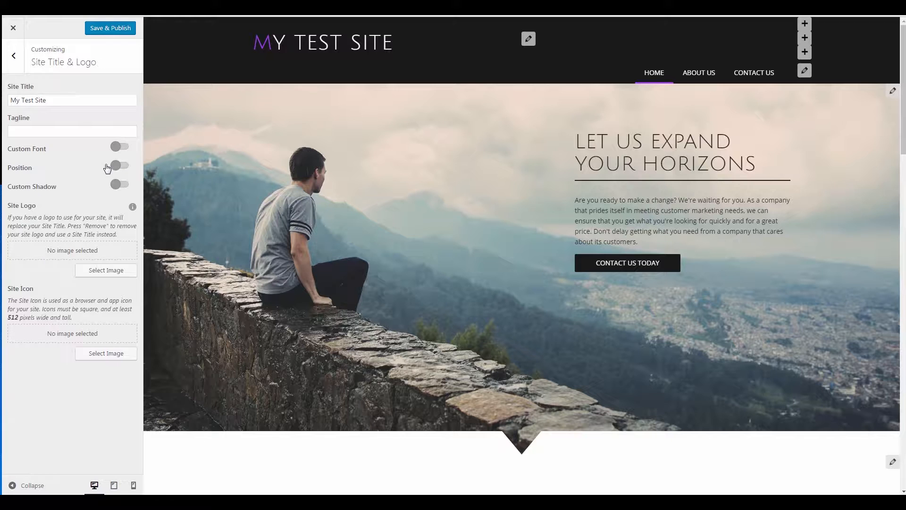
{"action": "left_click", "coordinate": [120, 187]}
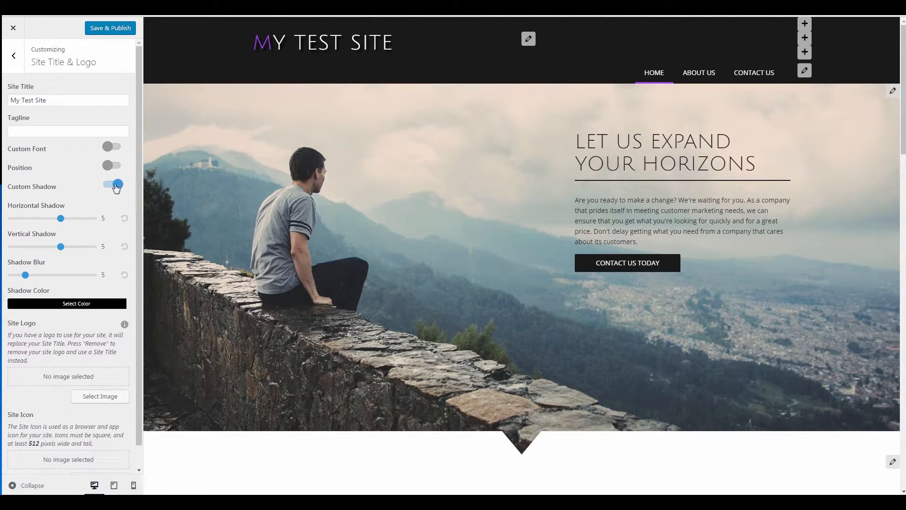
{"action": "left_click", "coordinate": [110, 187]}
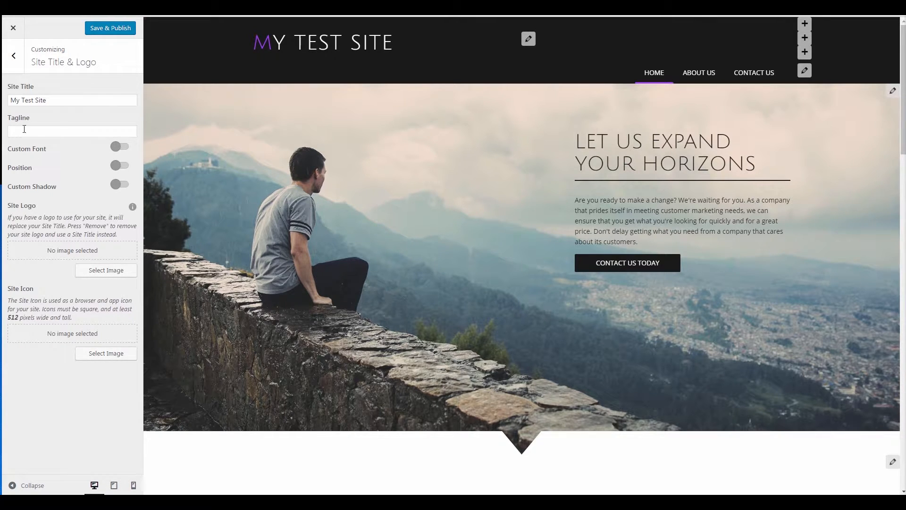
{"action": "left_click", "coordinate": [14, 57]}
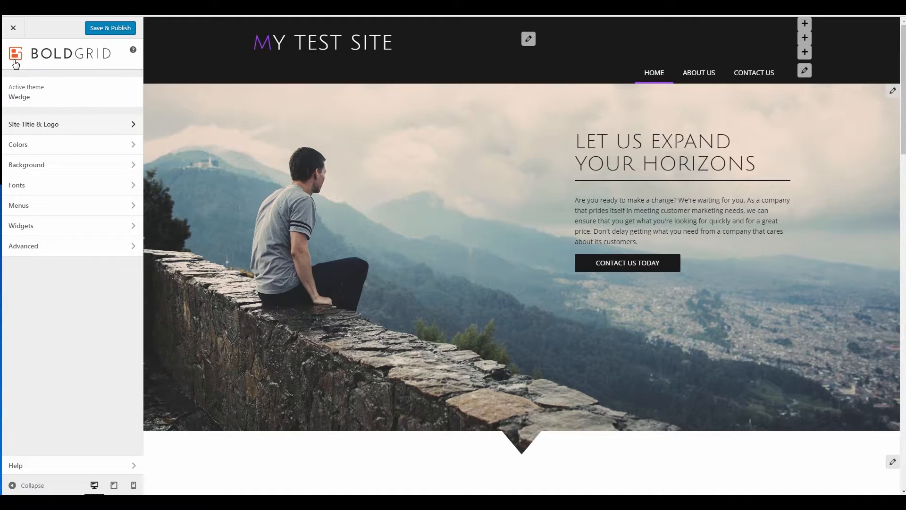
Step: Generate suggested color palettes with the active palette's first two colors locked, then leave the Colors settings without applying one
{"action": "left_click", "coordinate": [58, 150]}
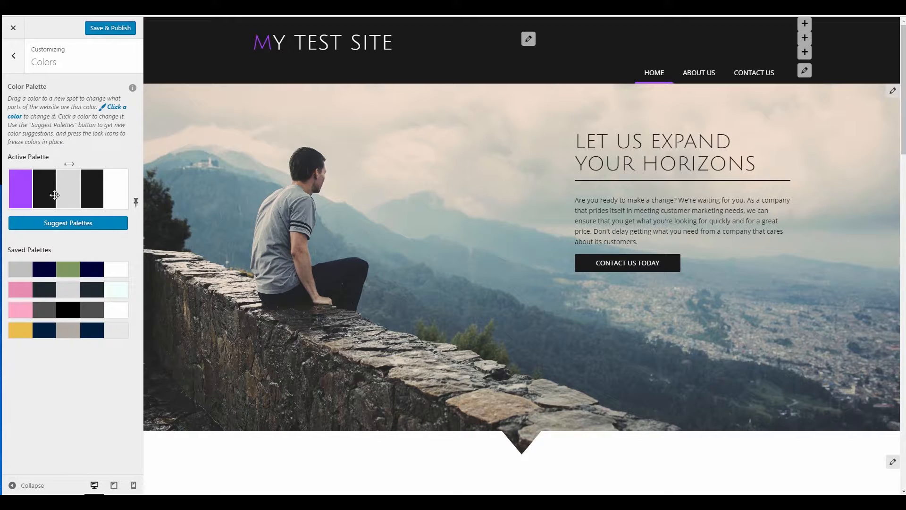
{"action": "left_click", "coordinate": [55, 226]}
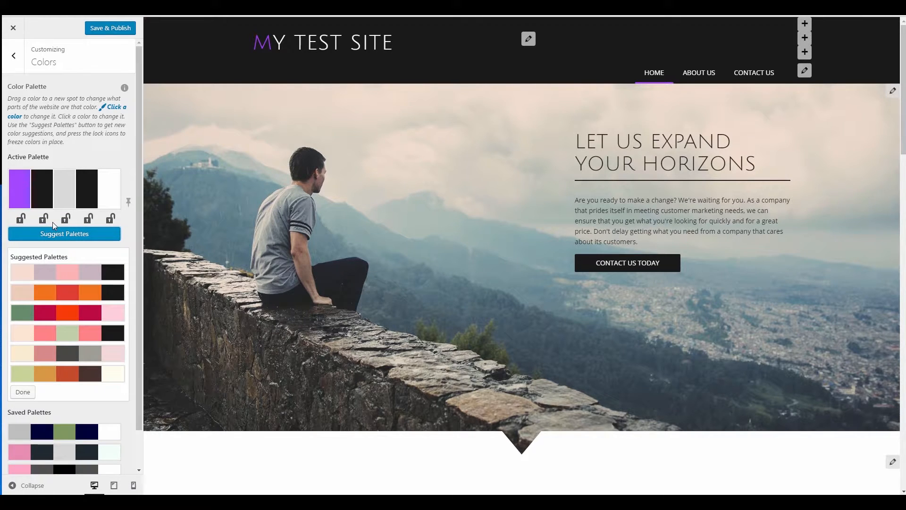
{"action": "left_click", "coordinate": [43, 218]}
{"action": "left_click", "coordinate": [20, 218]}
{"action": "left_click", "coordinate": [51, 237]}
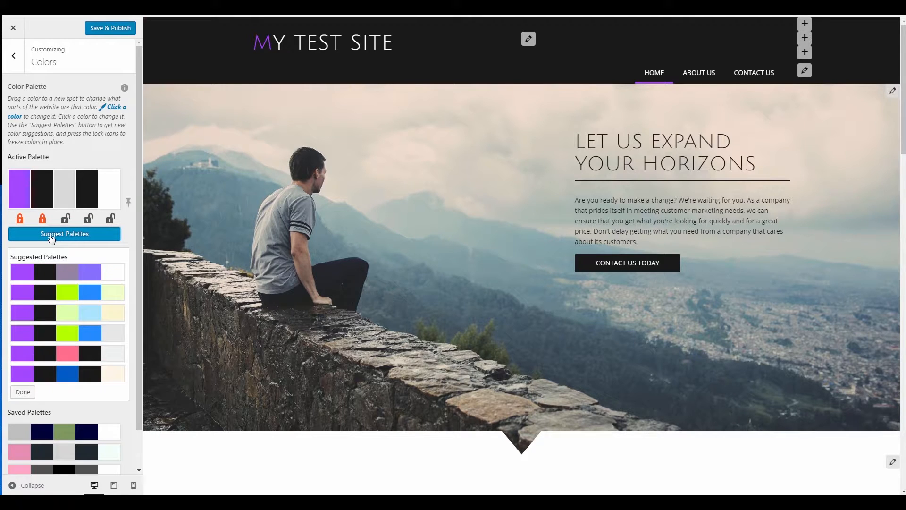
{"action": "left_click", "coordinate": [15, 57]}
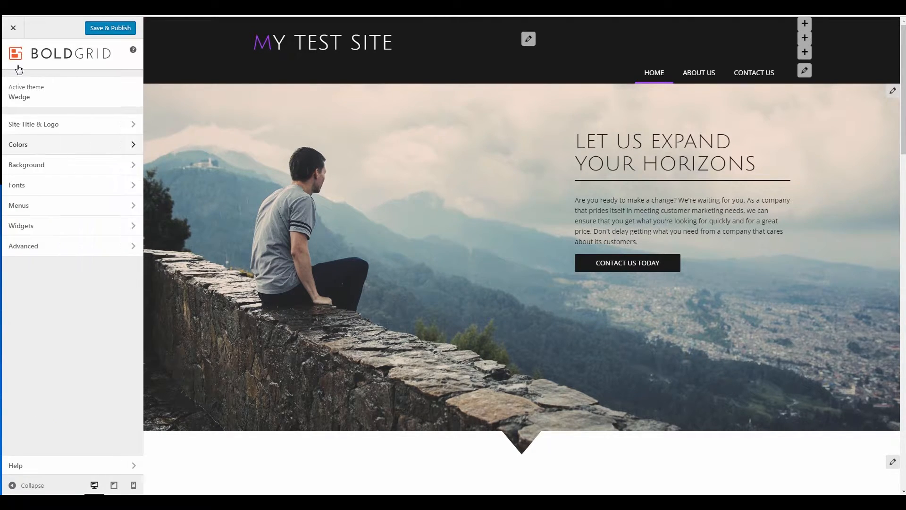
Step: Look through the Background, Fonts and Menus sections of the Customizer, returning to the main list after each
{"action": "left_click", "coordinate": [74, 166]}
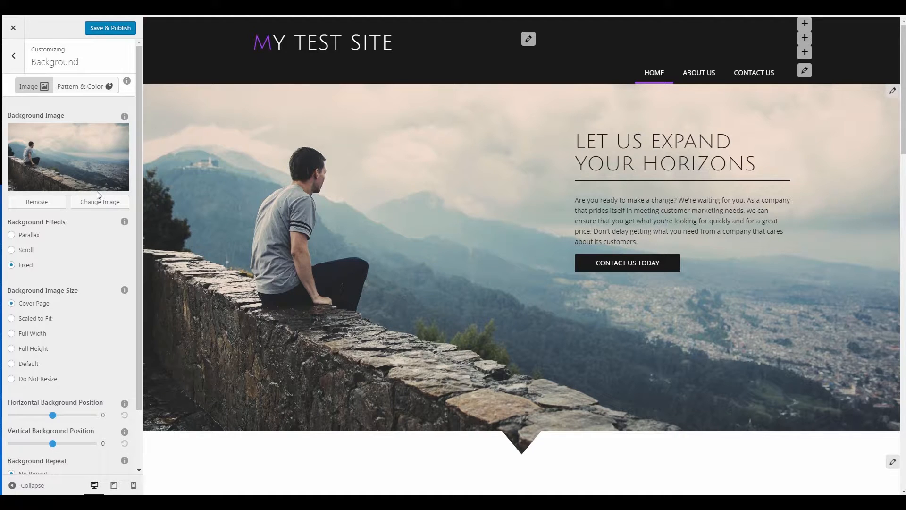
{"action": "left_click", "coordinate": [16, 66]}
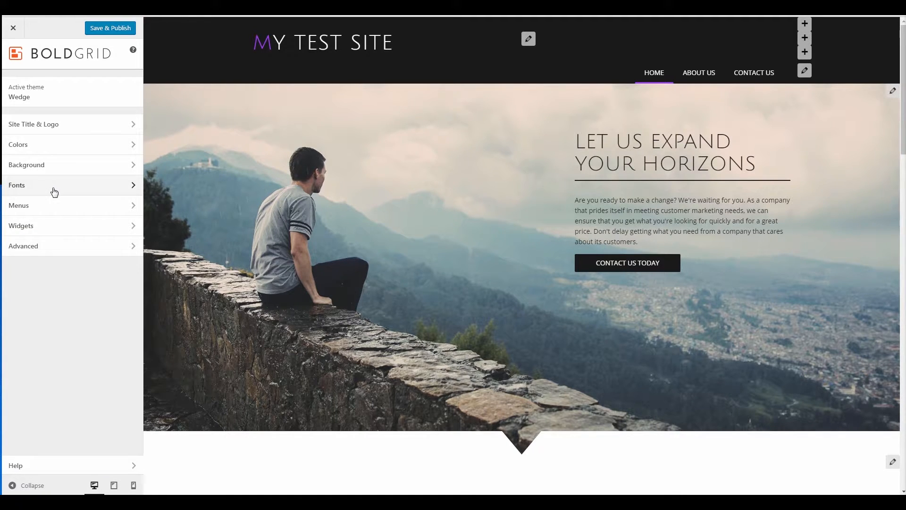
{"action": "left_click", "coordinate": [55, 189]}
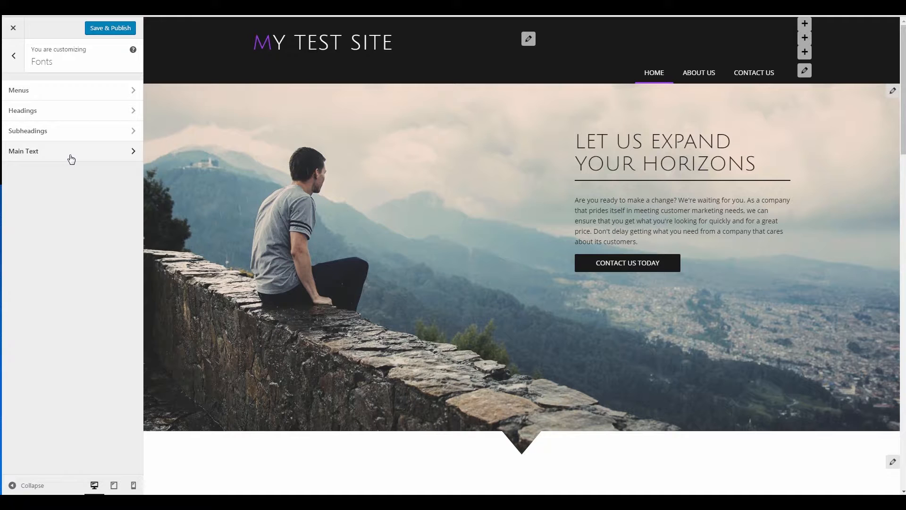
{"action": "key", "text": "Escape"}
{"action": "left_click", "coordinate": [67, 210]}
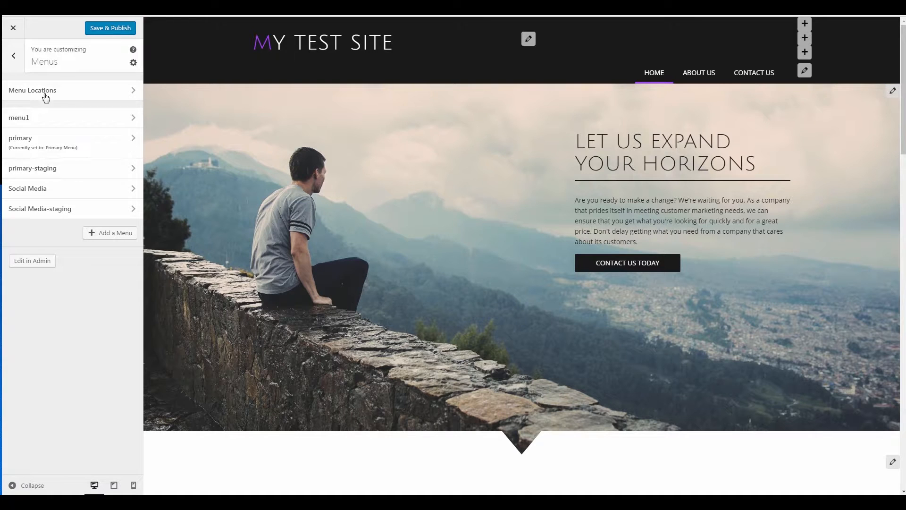
{"action": "left_click", "coordinate": [15, 62]}
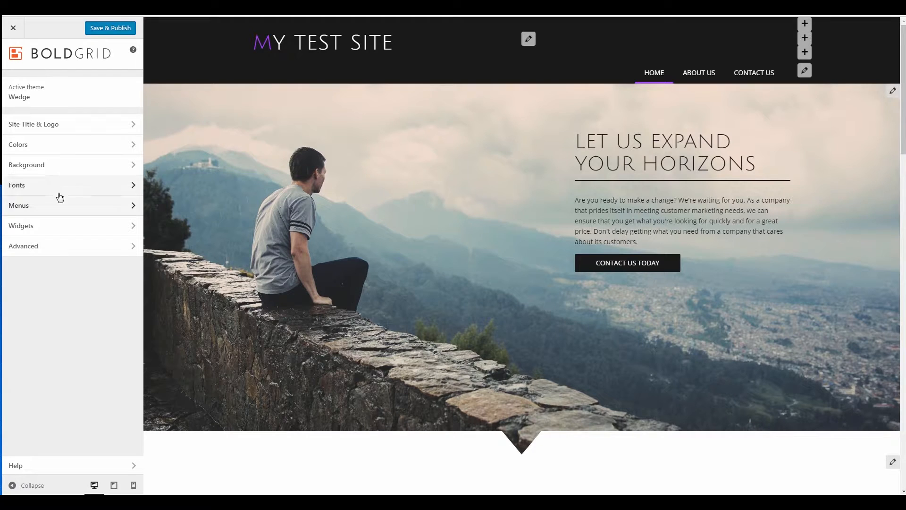
Step: Preview where the Widgets section's areas sit on the page and view the Advanced settings list
{"action": "left_click", "coordinate": [64, 227]}
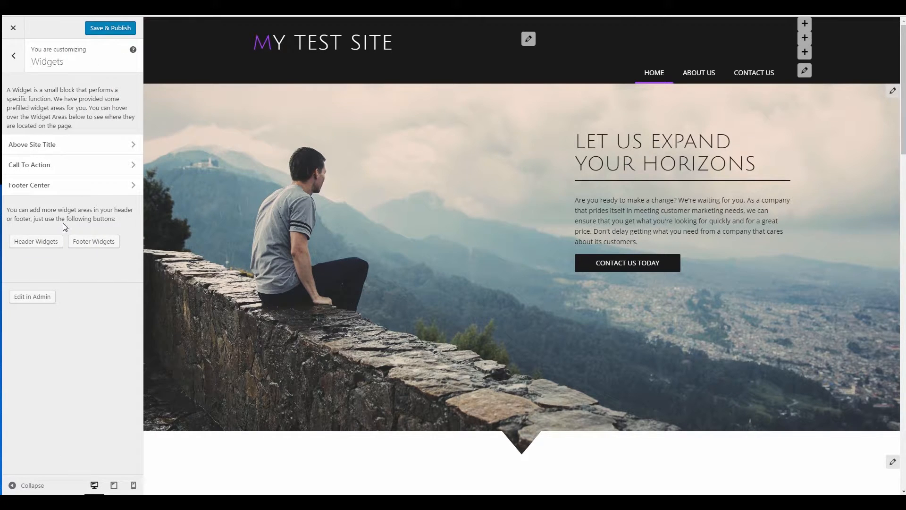
{"action": "mouse_move", "coordinate": [85, 151]}
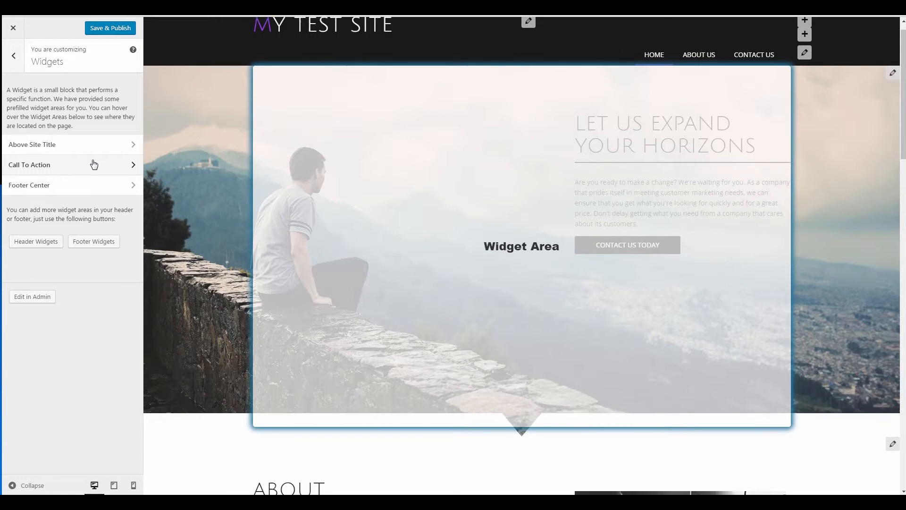
{"action": "mouse_move", "coordinate": [93, 183]}
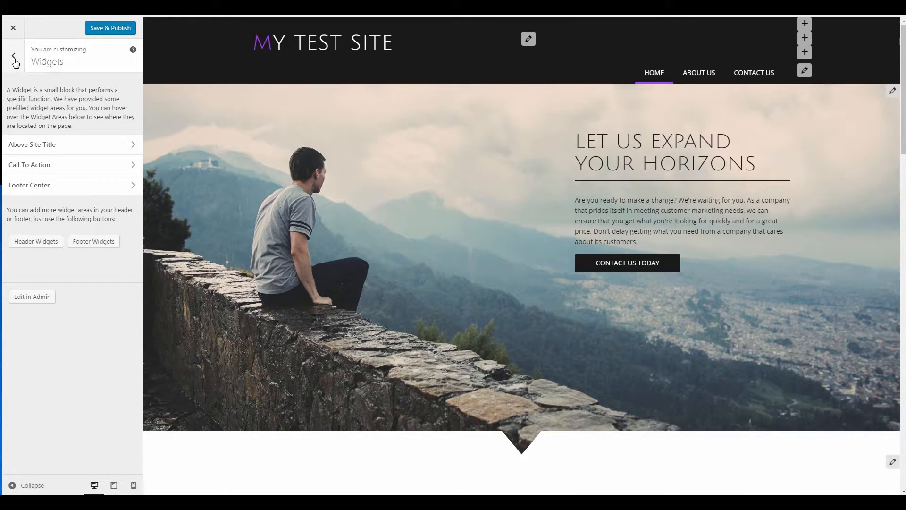
{"action": "left_click", "coordinate": [14, 57]}
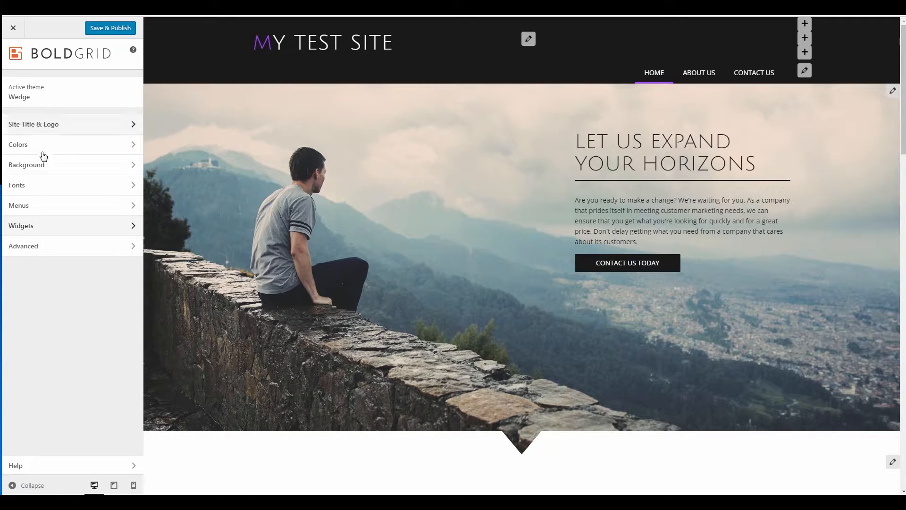
{"action": "left_click", "coordinate": [59, 249]}
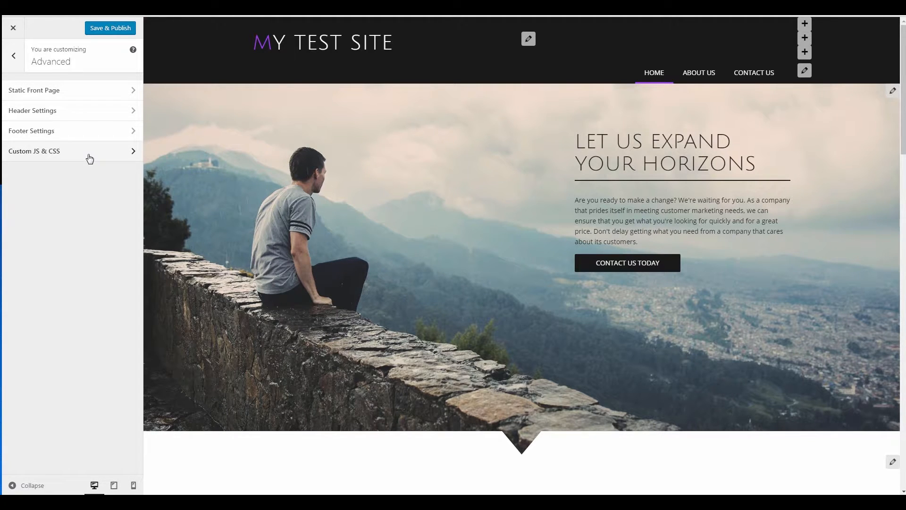
{"action": "left_click", "coordinate": [14, 55]}
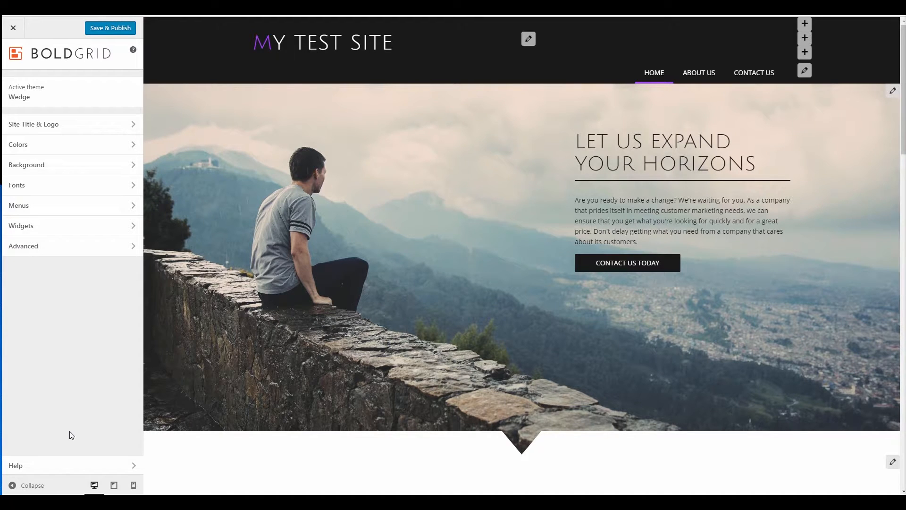
Step: Leave the Customizer for the dashboard and open the list of all pages
{"action": "left_click", "coordinate": [110, 37]}
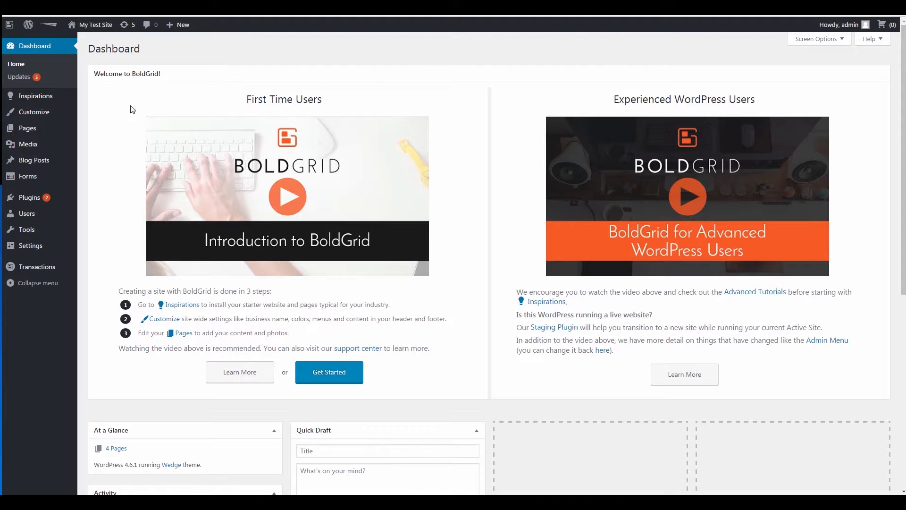
{"action": "left_click", "coordinate": [35, 128]}
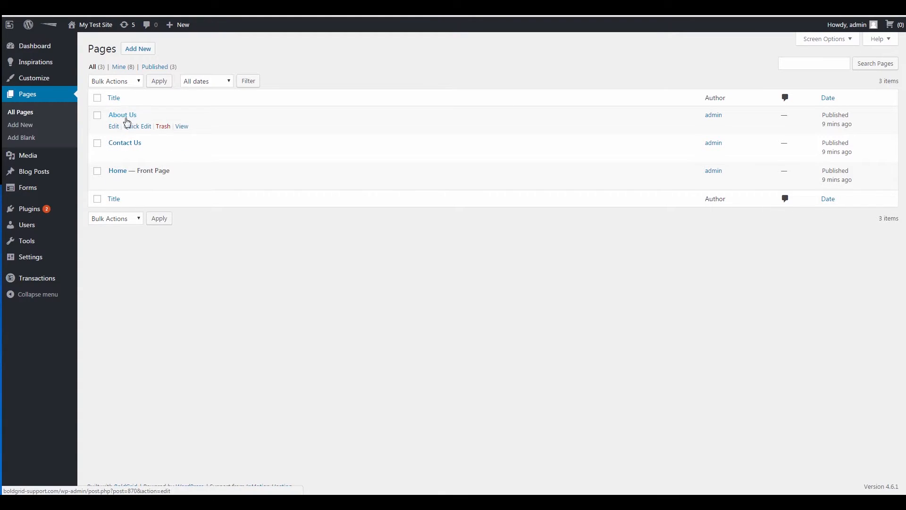
Step: Move the About Us page to the trash and restore it from there
{"action": "left_click", "coordinate": [163, 127]}
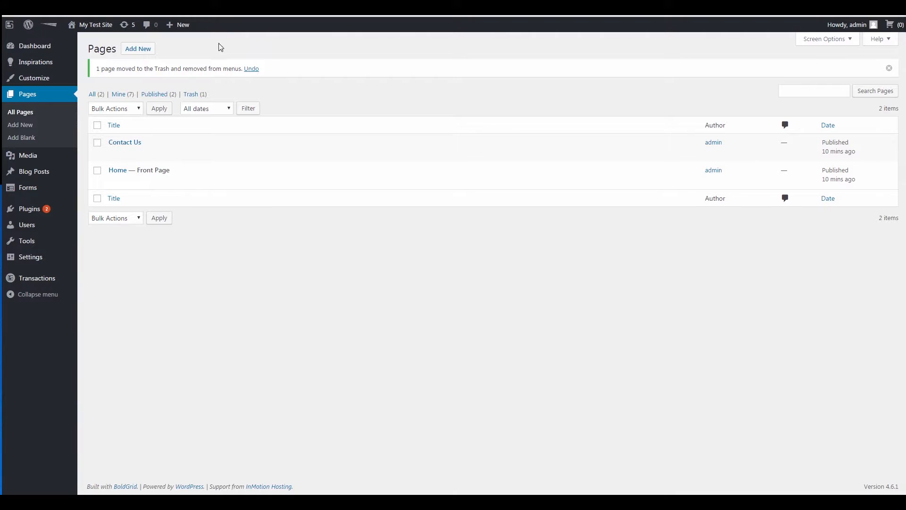
{"action": "left_click", "coordinate": [191, 95]}
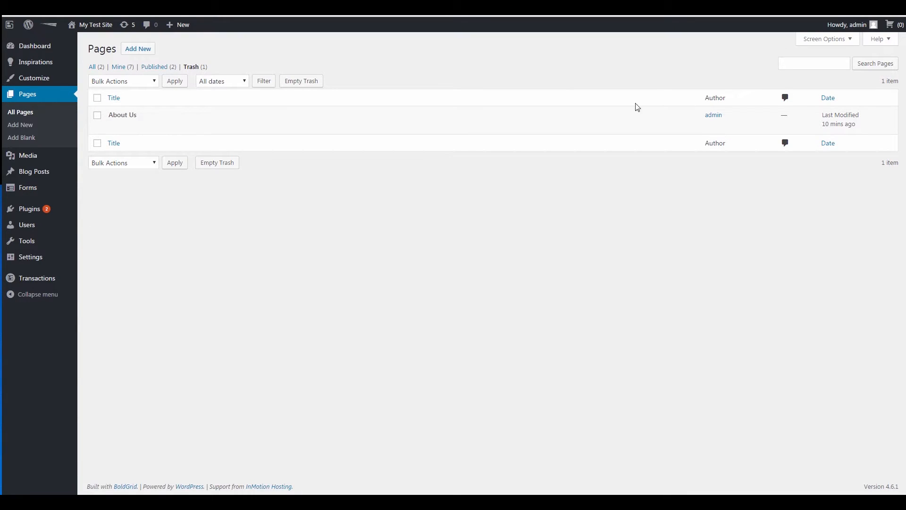
{"action": "mouse_move", "coordinate": [146, 115]}
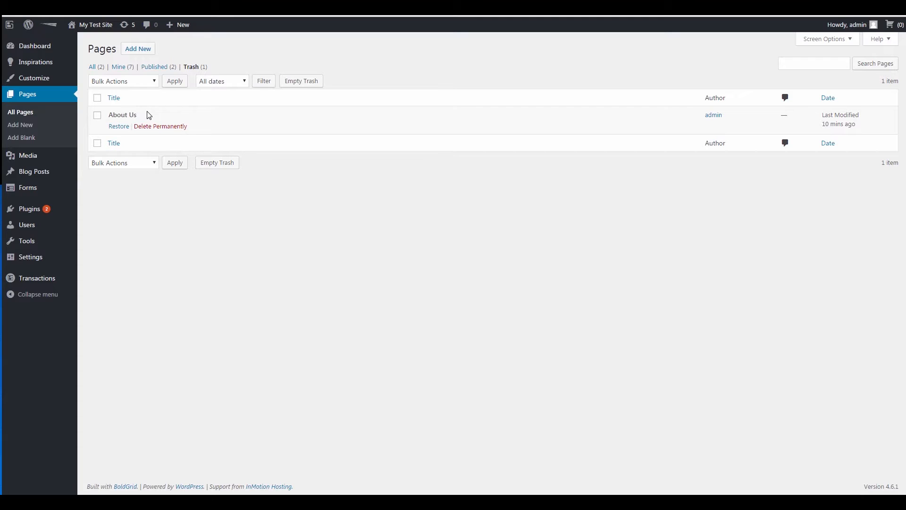
{"action": "left_click", "coordinate": [119, 128]}
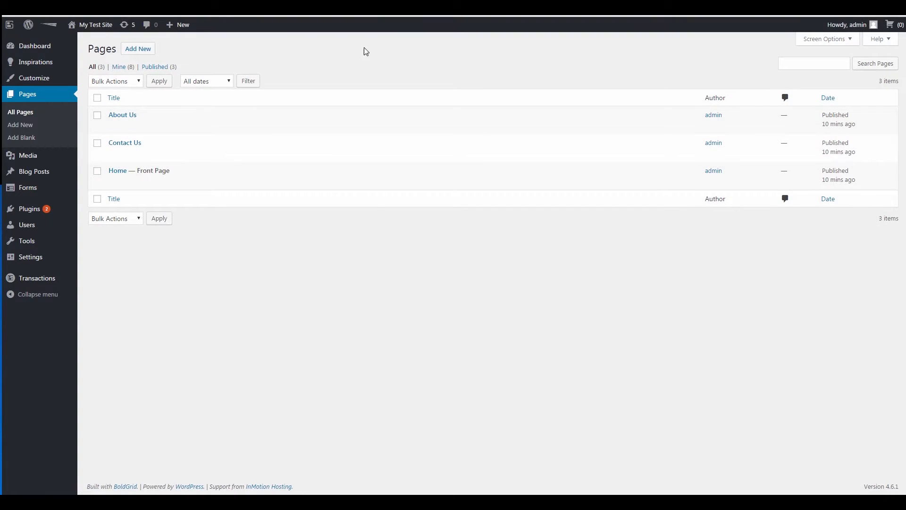
{"action": "mouse_move", "coordinate": [136, 114]}
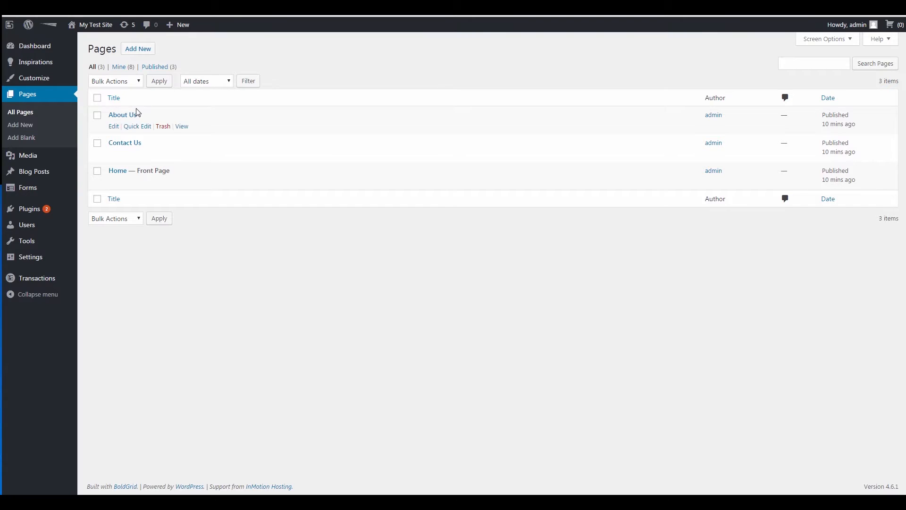
{"action": "left_click", "coordinate": [114, 127]}
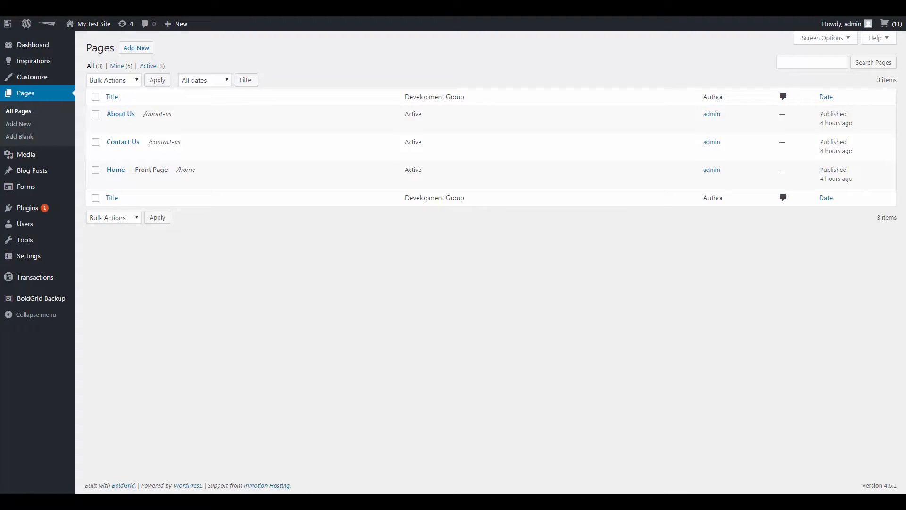
Step: Create a new page from the Resume GridBlock set after opening its preview
{"action": "left_click", "coordinate": [135, 49]}
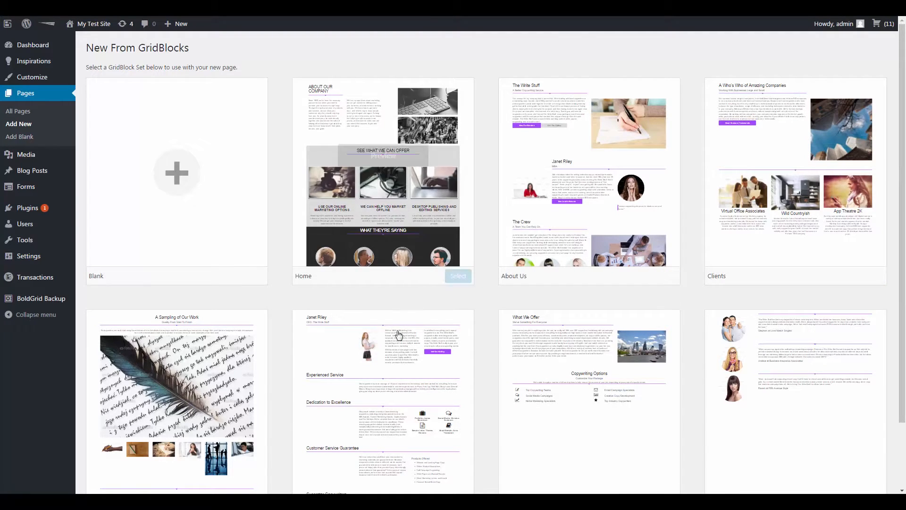
{"action": "left_click", "coordinate": [386, 363]}
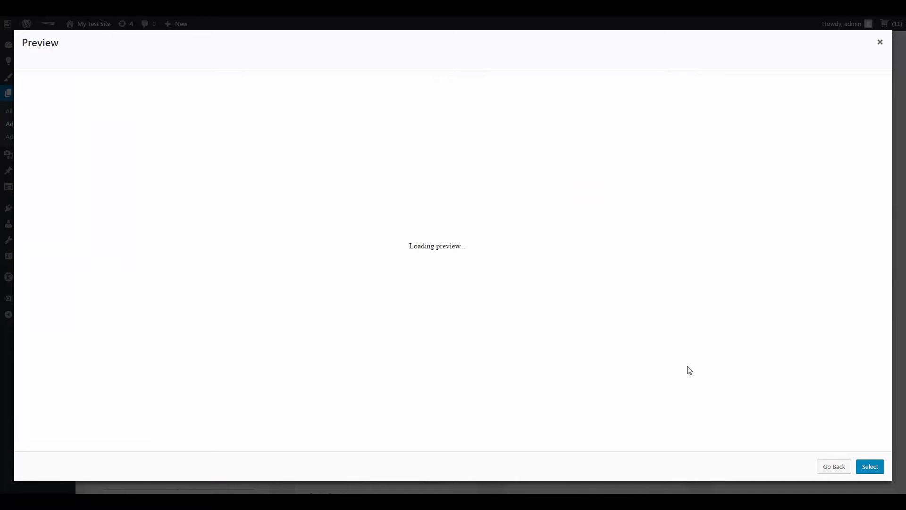
{"action": "left_click", "coordinate": [868, 467]}
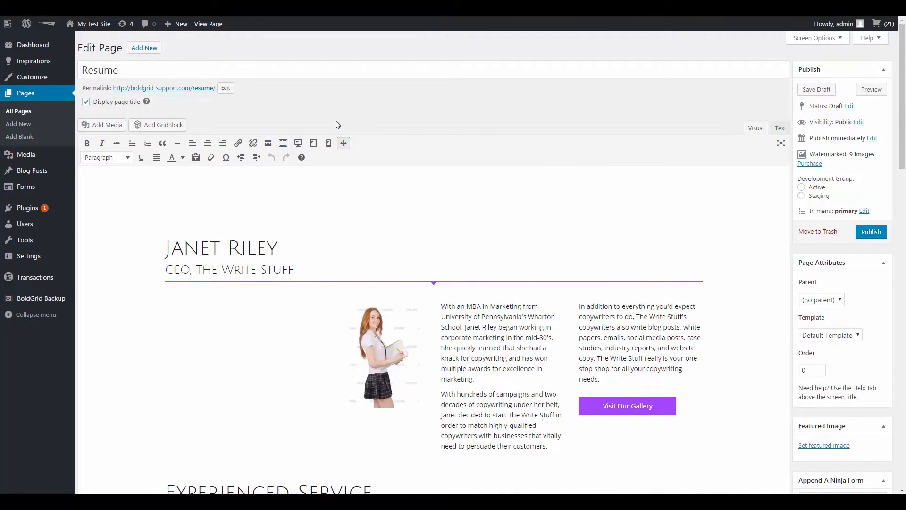
Step: Insert the GridBlock with the burger photo, main heading and unordered list from the library into the Resume page
{"action": "left_click", "coordinate": [169, 127]}
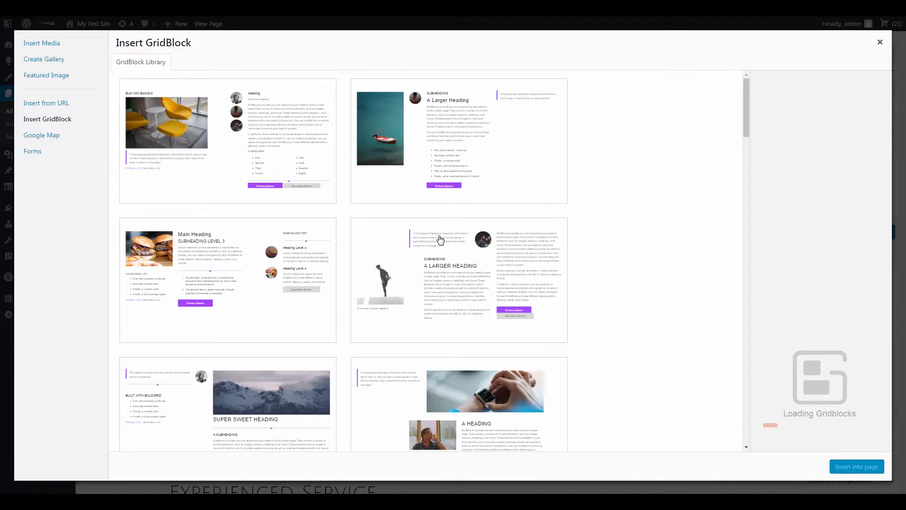
{"action": "left_click", "coordinate": [215, 283]}
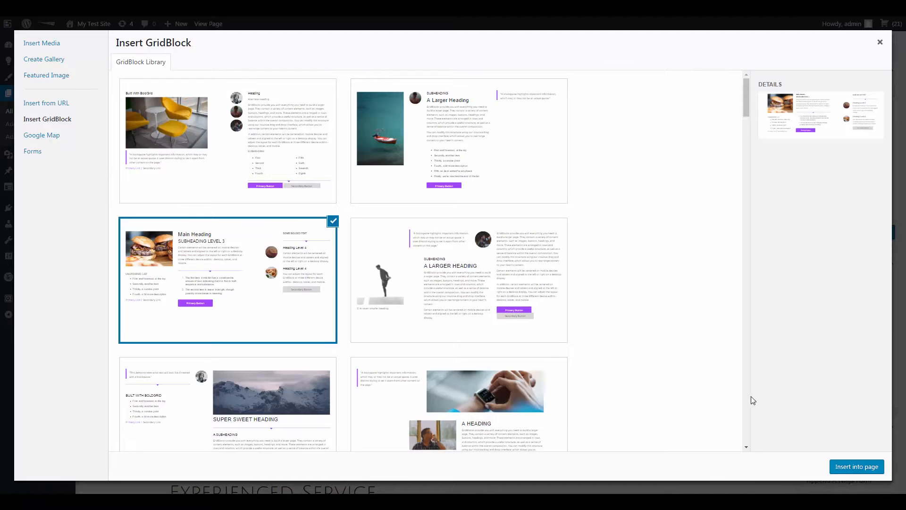
{"action": "left_click", "coordinate": [845, 467]}
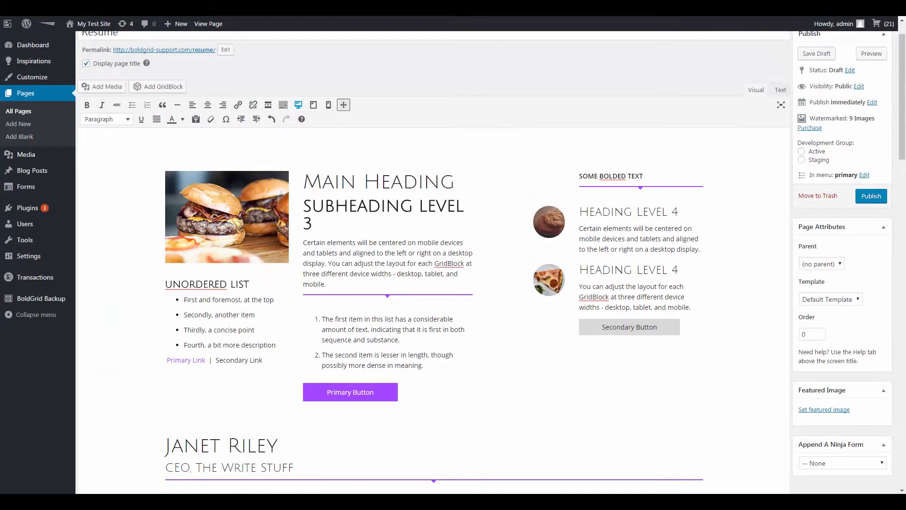
Step: Try moving the burger section below the CEO profile section in the section dragging view and return it to the top of the page
{"action": "mouse_move", "coordinate": [519, 325]}
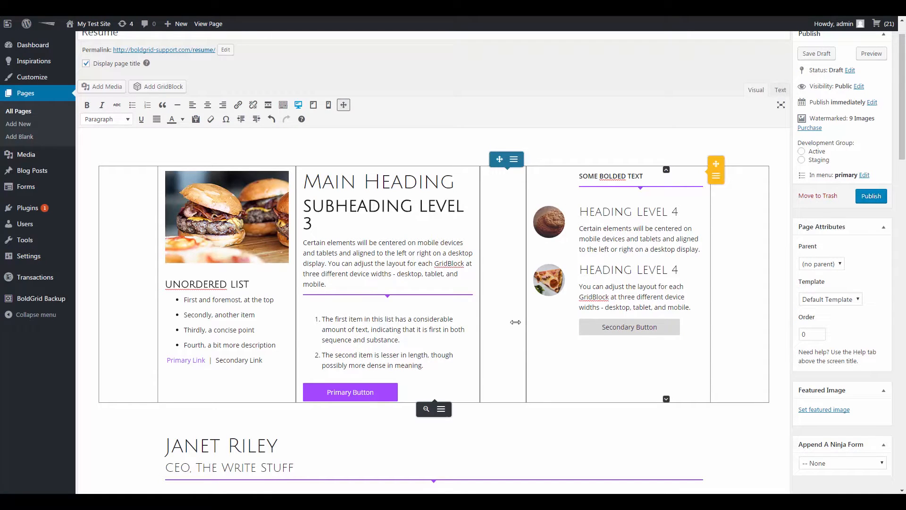
{"action": "left_click", "coordinate": [441, 410]}
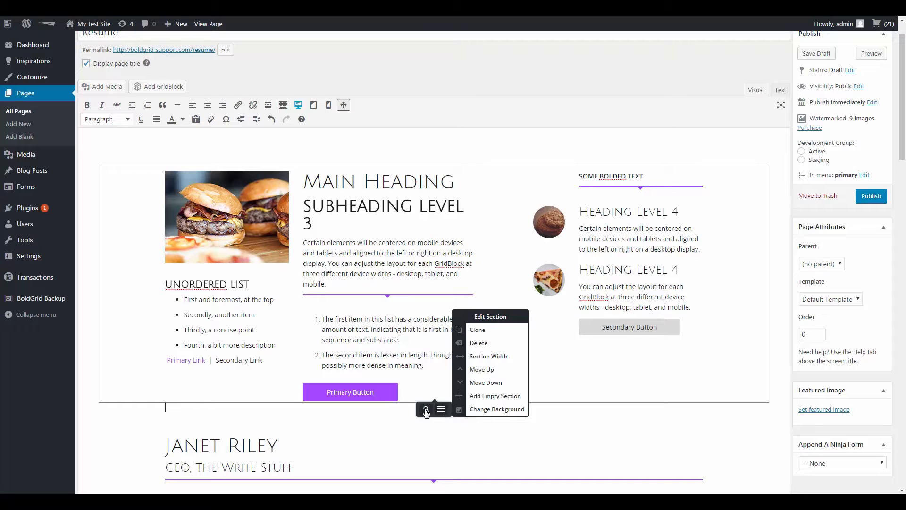
{"action": "left_click", "coordinate": [426, 411]}
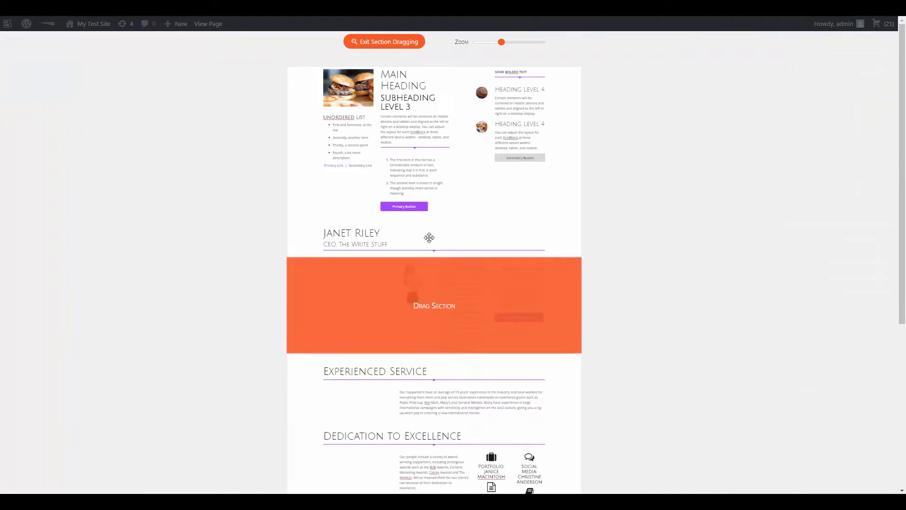
{"action": "left_click_drag", "start_coordinate": [429, 146], "coordinate": [432, 362]}
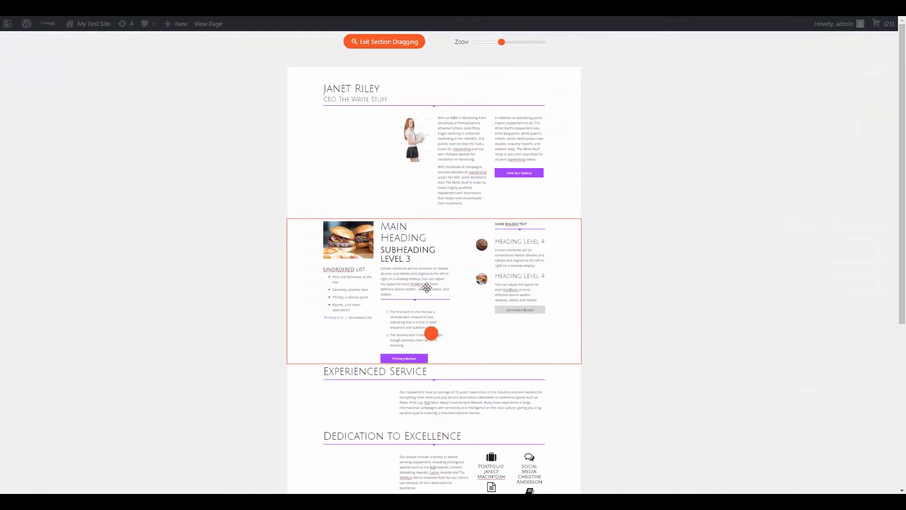
{"action": "left_click_drag", "start_coordinate": [428, 149], "coordinate": [428, 86]}
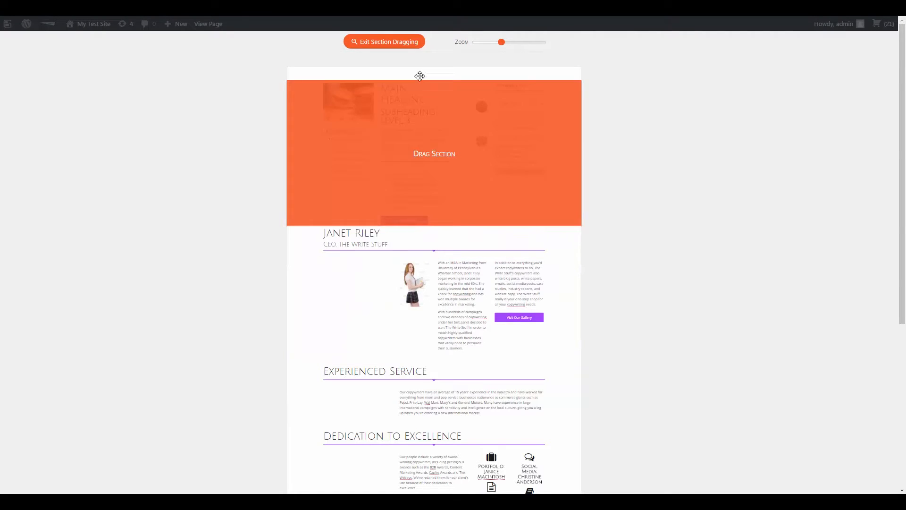
{"action": "left_click", "coordinate": [406, 46]}
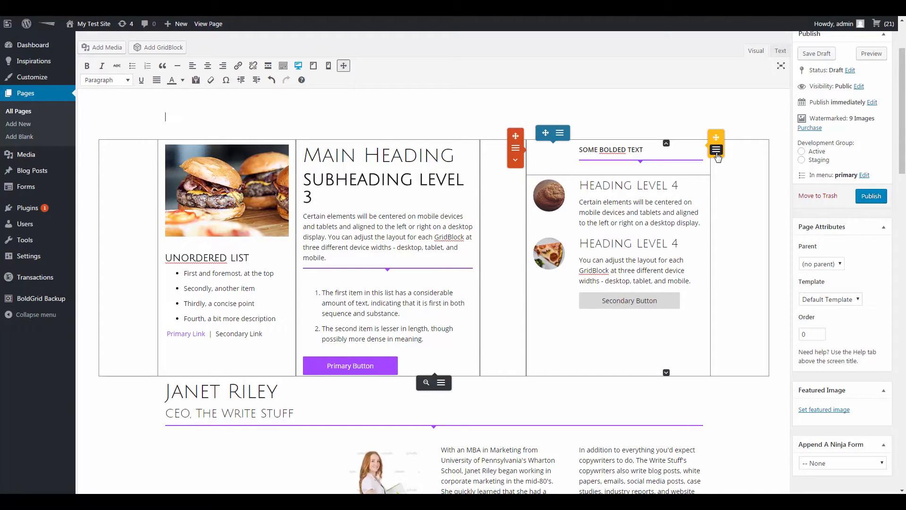
Step: Examine the row, column and content editing controls in the burger section, and the Add New Item control above the page content
{"action": "left_click", "coordinate": [717, 154]}
{"action": "left_click", "coordinate": [716, 154]}
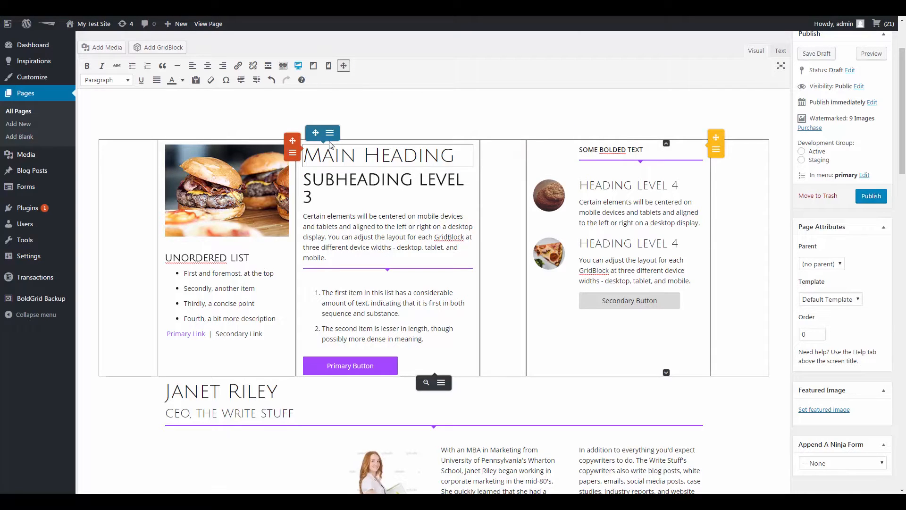
{"action": "left_click", "coordinate": [191, 134]}
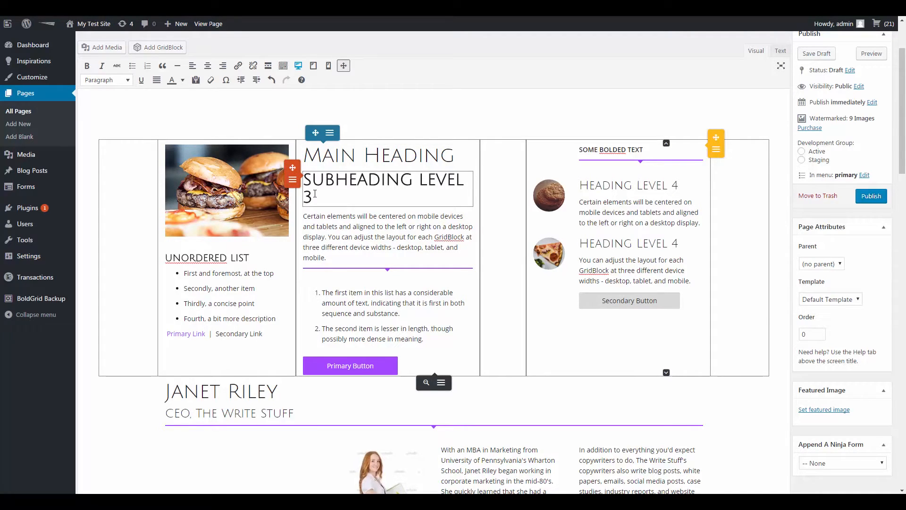
{"action": "left_click", "coordinate": [293, 180]}
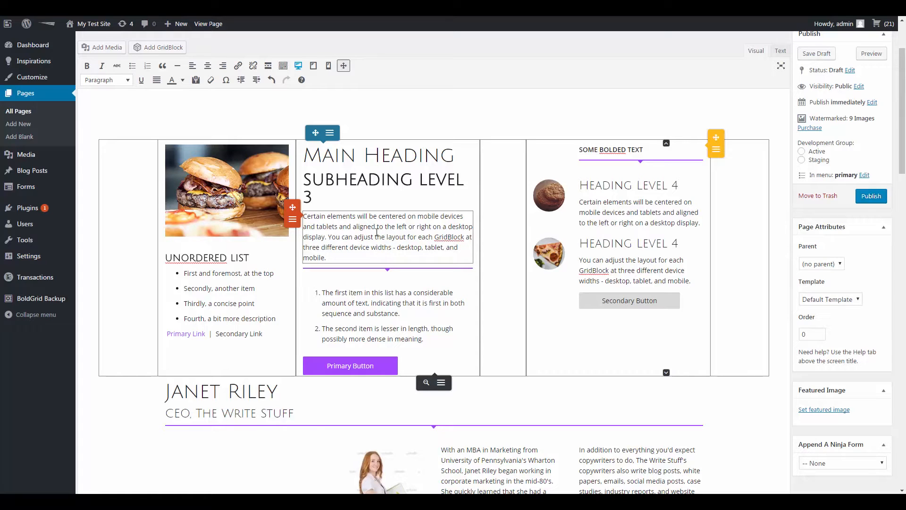
{"action": "scroll", "coordinate": [377, 233], "scroll_direction": "up", "scroll_amount": 2}
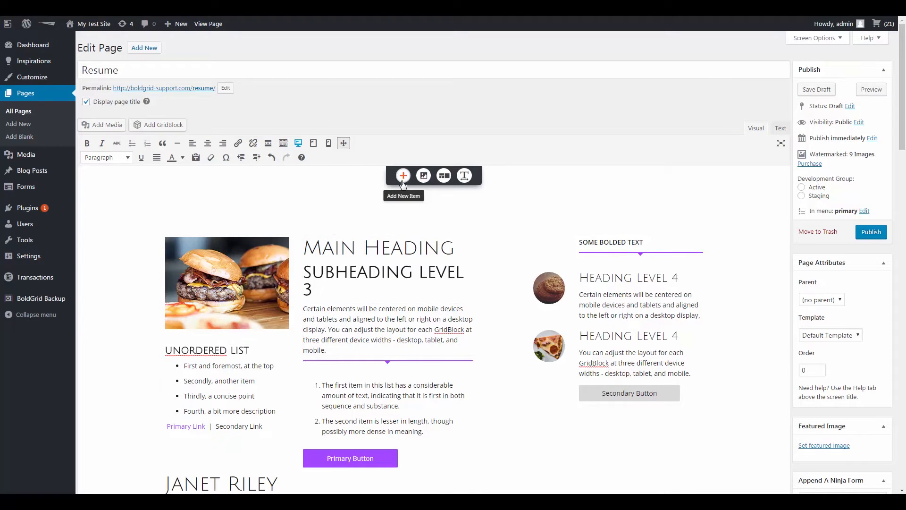
Step: Examine the page editor's Add New options, Section Background, Column Background and Text Setting controls for the burger section
{"action": "left_click", "coordinate": [402, 183]}
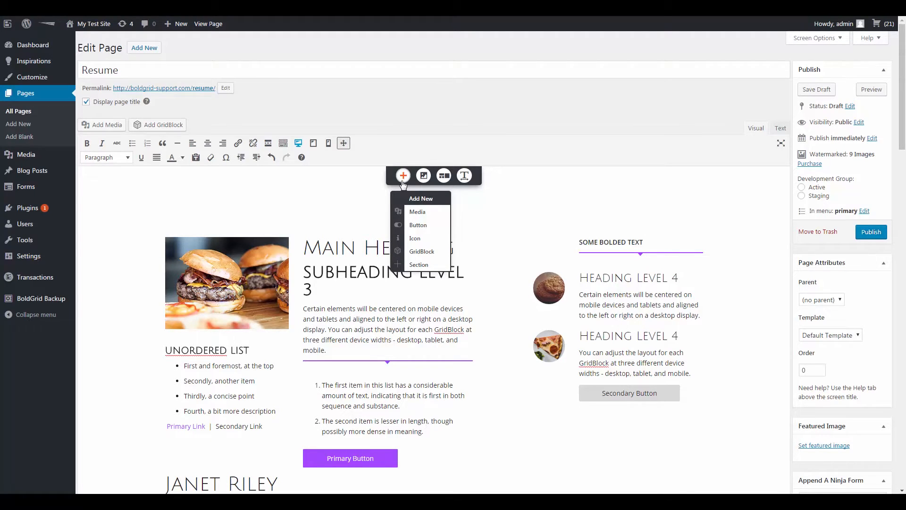
{"action": "left_click", "coordinate": [403, 183]}
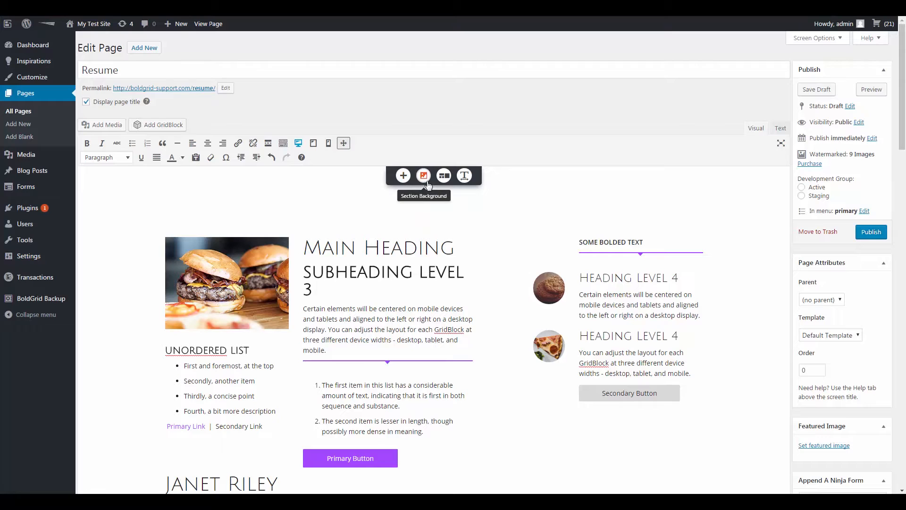
{"action": "left_click", "coordinate": [423, 176]}
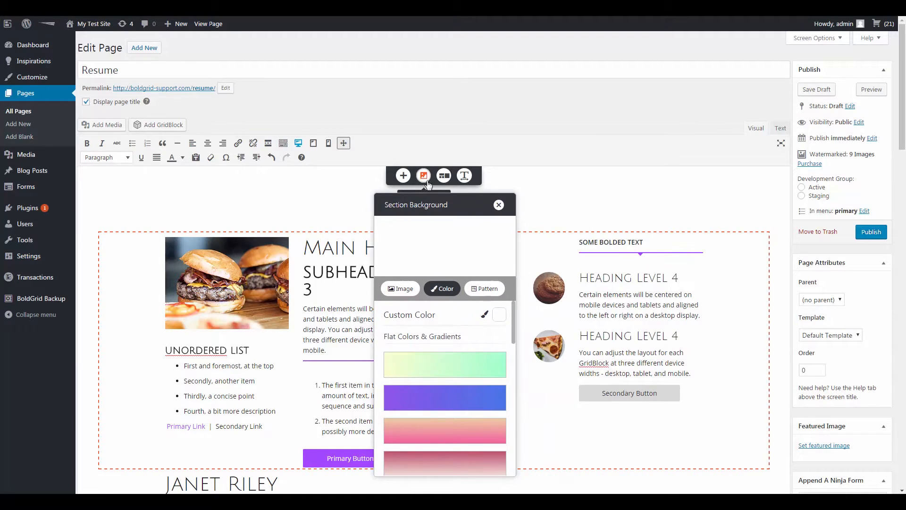
{"action": "left_click", "coordinate": [444, 177]}
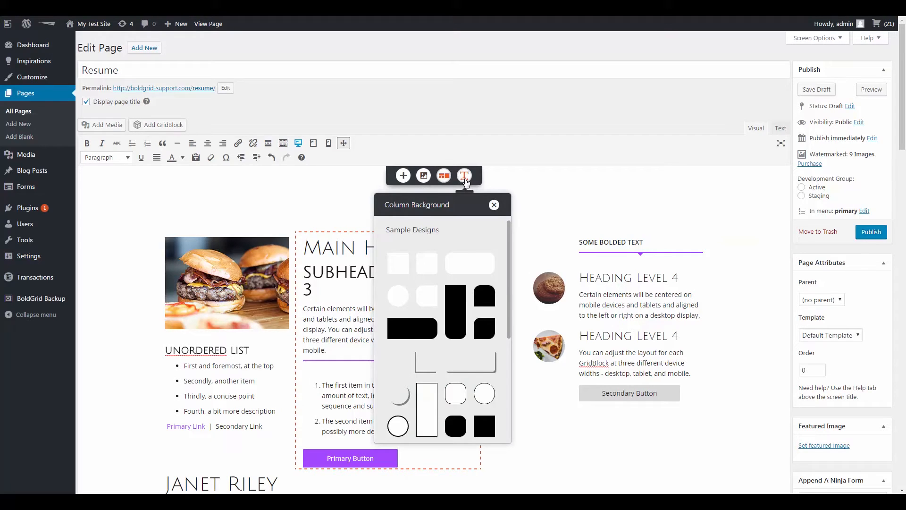
{"action": "left_click", "coordinate": [464, 176]}
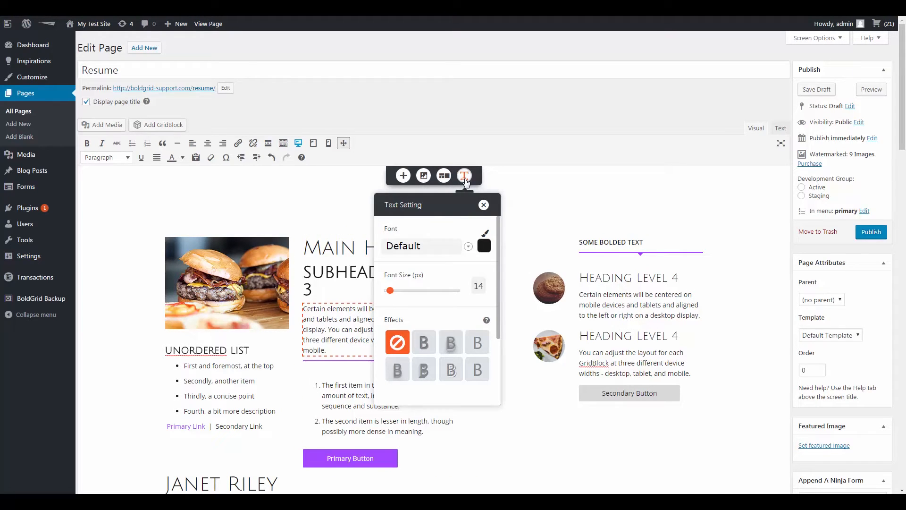
{"action": "left_click", "coordinate": [484, 205]}
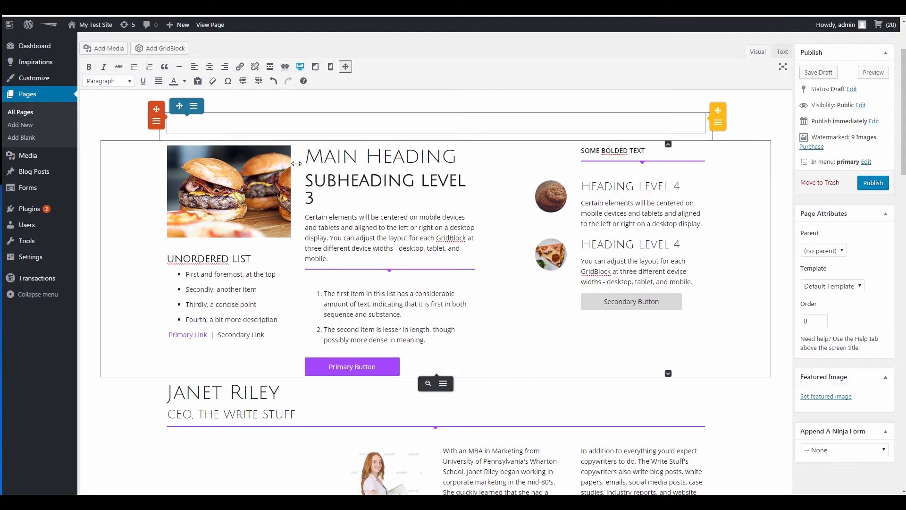
Step: Review the burger photo's Image Design options and preview the Vintage image filter without inserting the modified image
{"action": "left_click", "coordinate": [247, 182]}
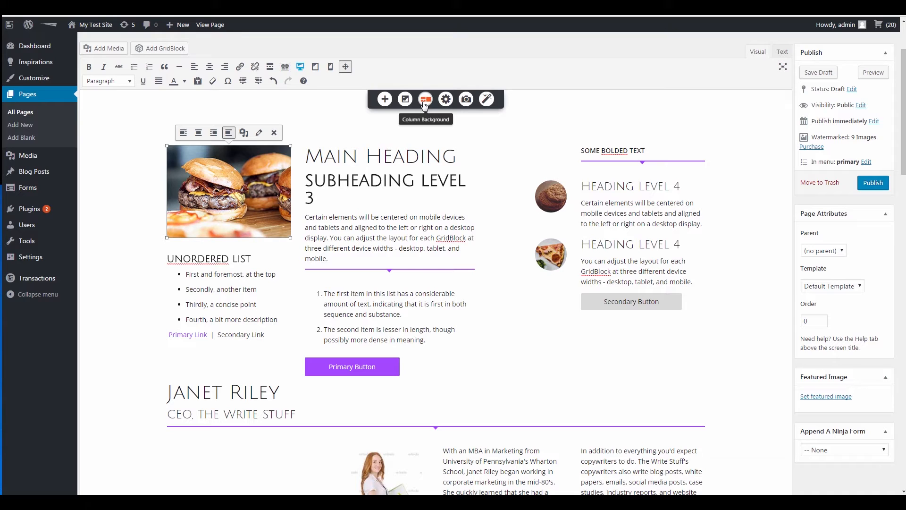
{"action": "left_click", "coordinate": [445, 100]}
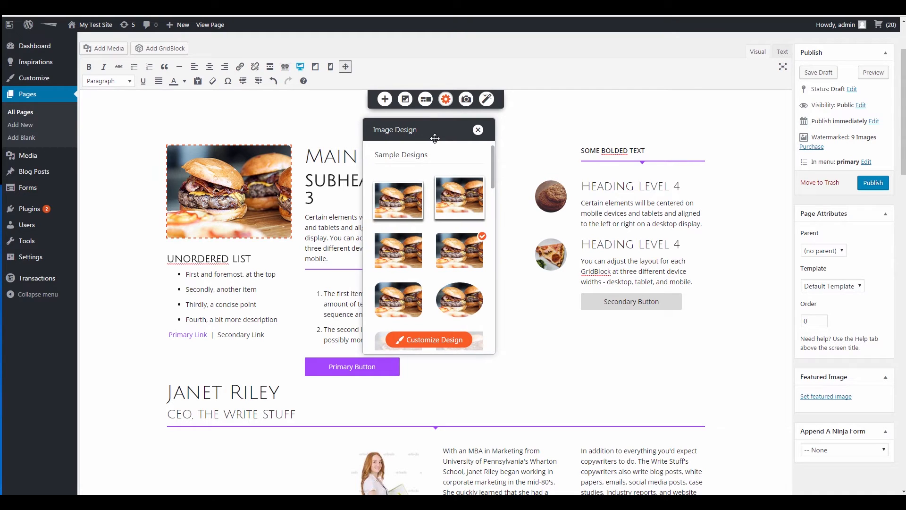
{"action": "left_click", "coordinate": [479, 131]}
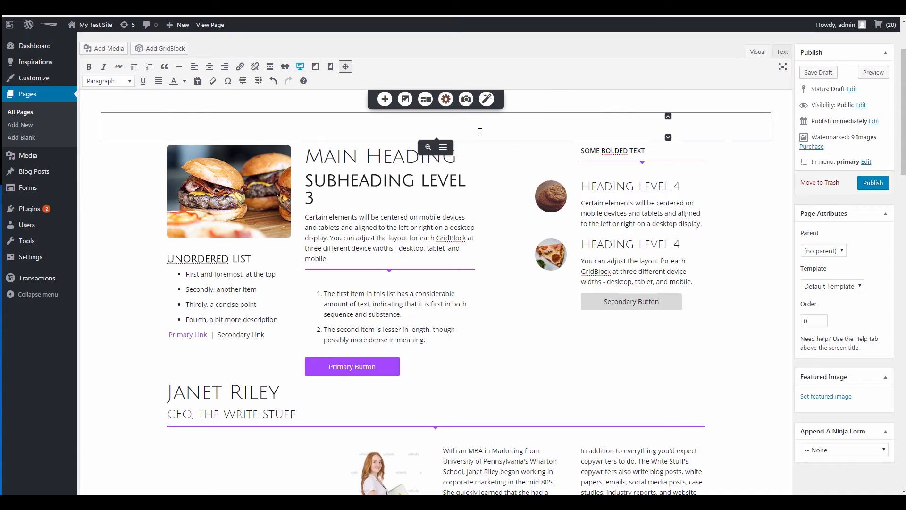
{"action": "left_click", "coordinate": [487, 100]}
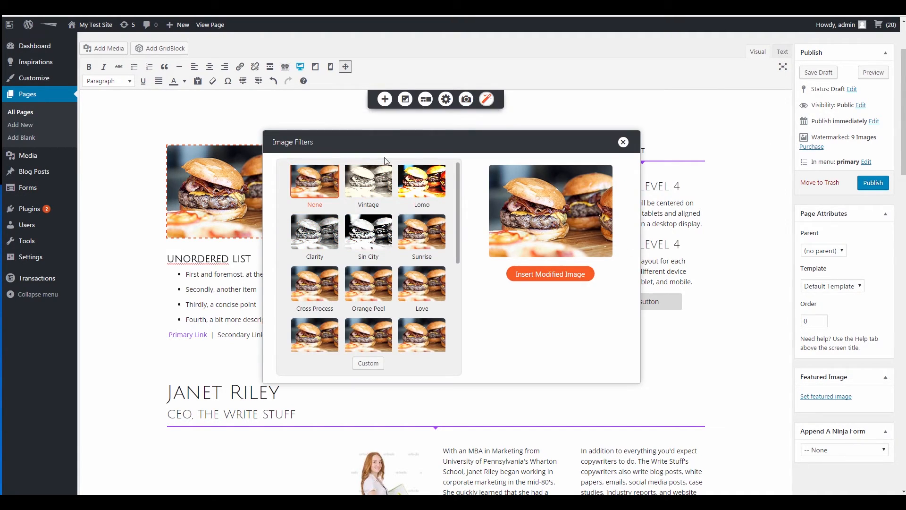
{"action": "left_click", "coordinate": [361, 184]}
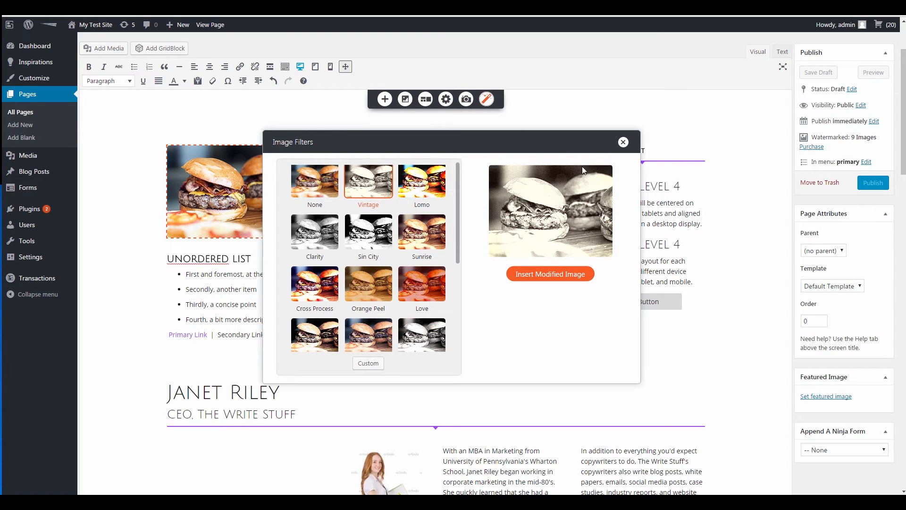
{"action": "left_click", "coordinate": [624, 142]}
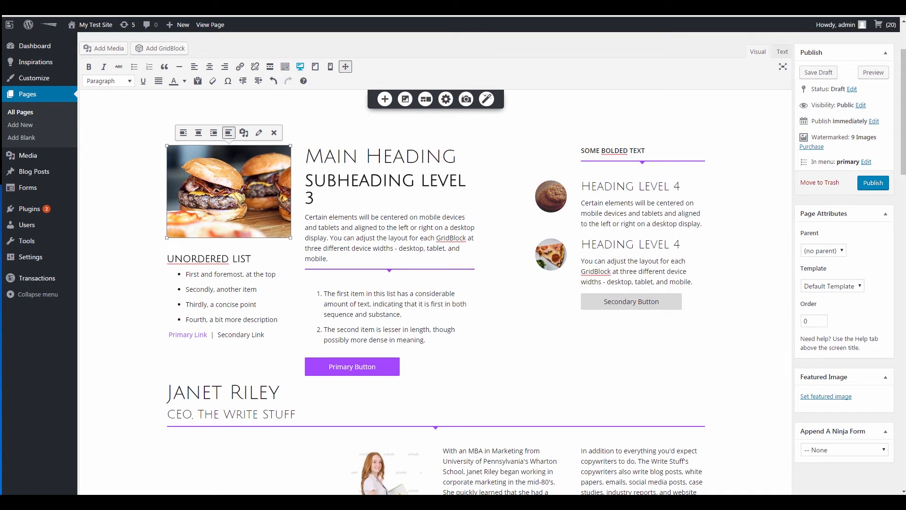
Step: Review the upload and media library sources for replacing the burger photo, and search BoldGrid Connect for "cat"
{"action": "left_click", "coordinate": [243, 133]}
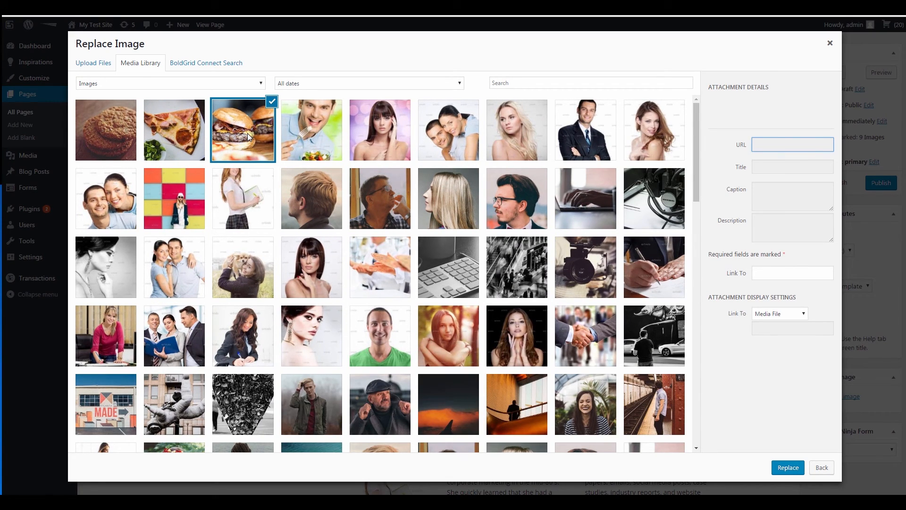
{"action": "left_click", "coordinate": [97, 66]}
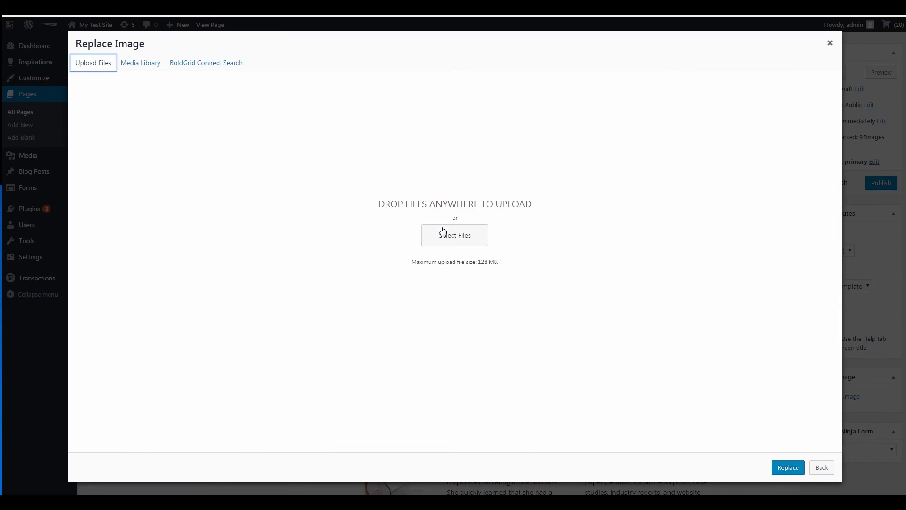
{"action": "left_click", "coordinate": [146, 67]}
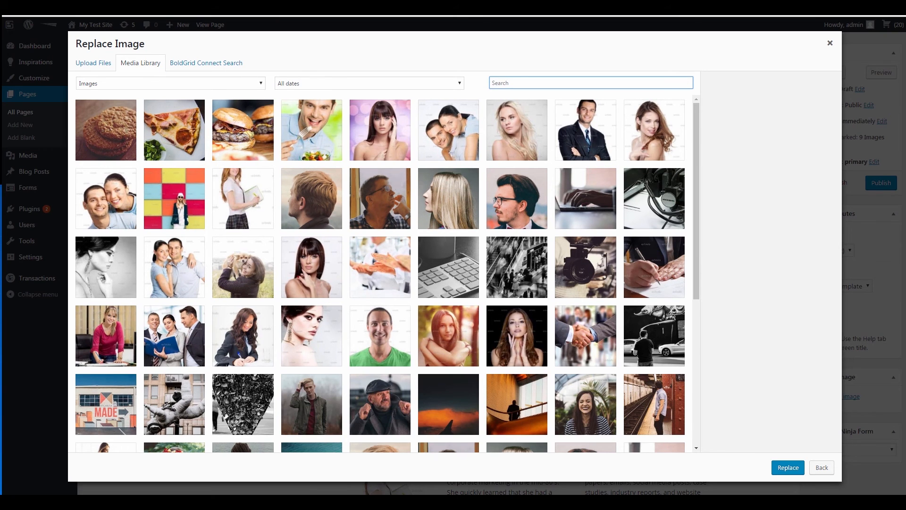
{"action": "left_click", "coordinate": [236, 68]}
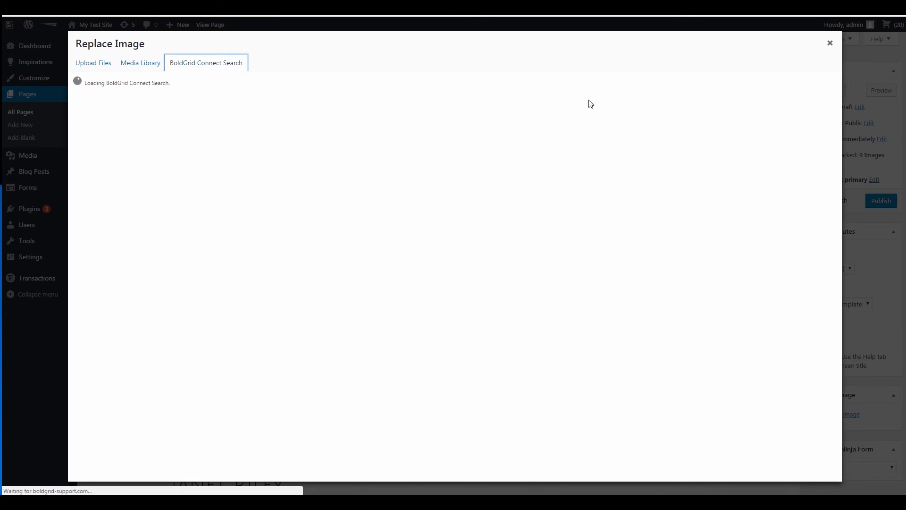
{"action": "left_click", "coordinate": [545, 82]}
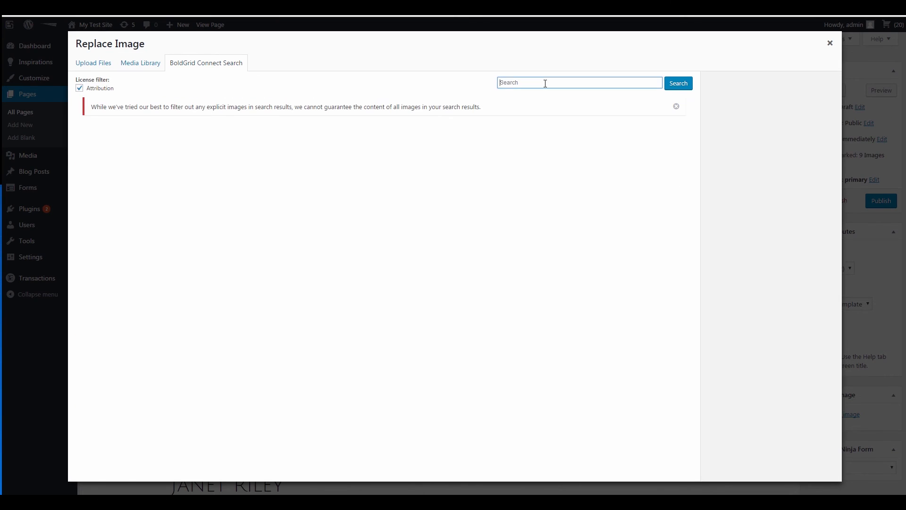
{"action": "type", "text": "cat"}
{"action": "key", "text": "Return"}
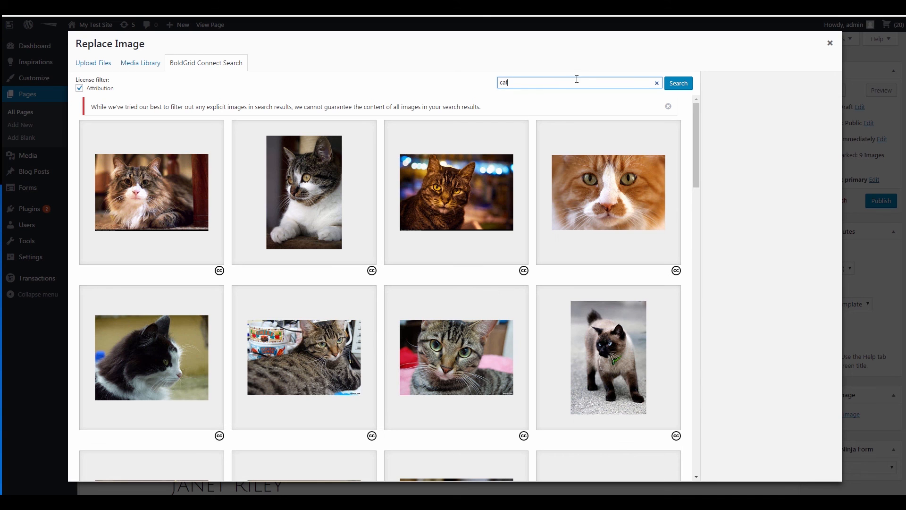